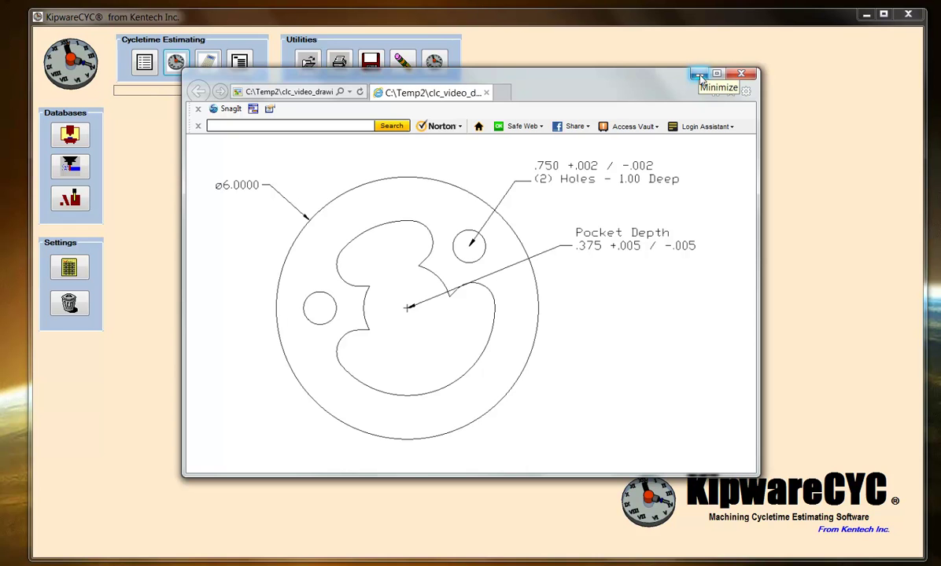
Minimize the part drawing and review the machine names stored in the machine database, closing the database when done.
left_click(699, 74)
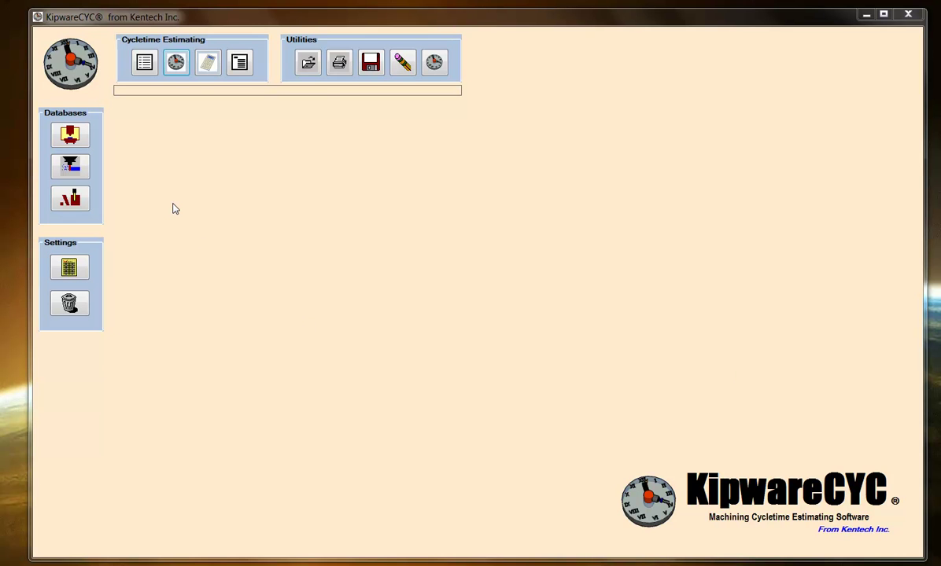
left_click(70, 137)
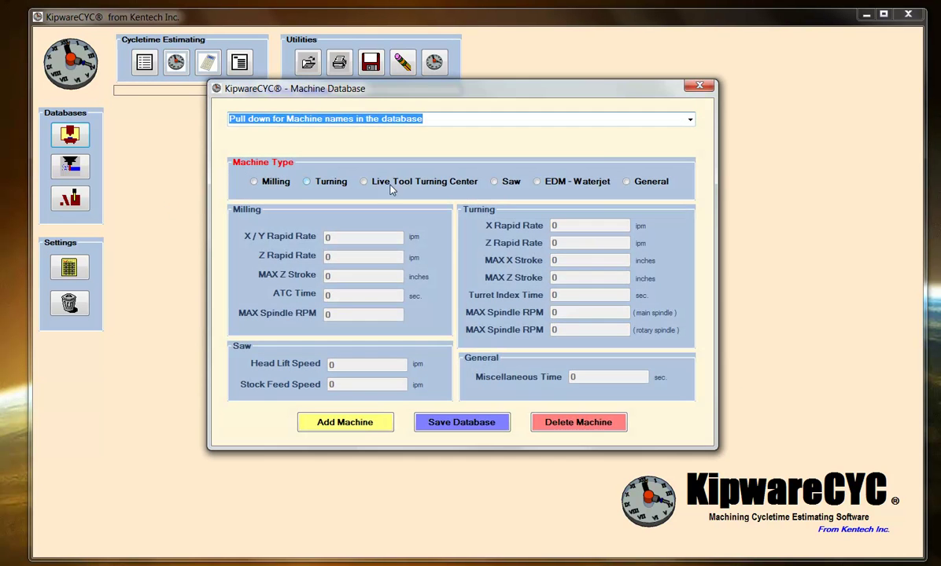
left_click(699, 86)
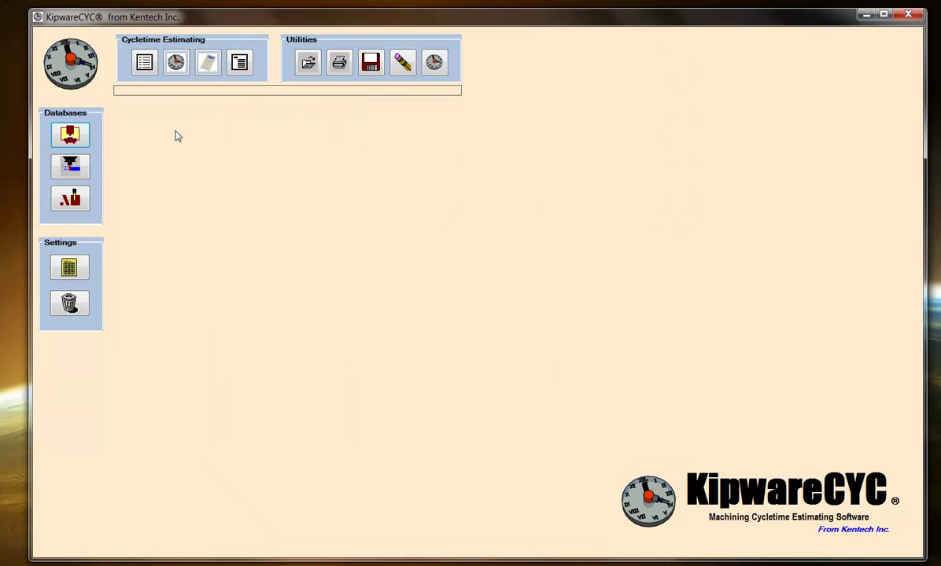
left_click(75, 134)
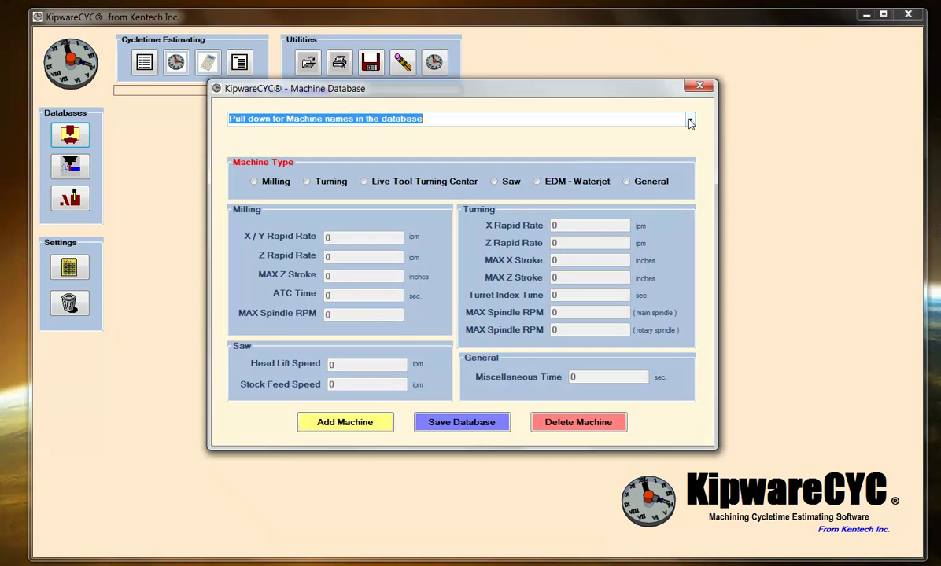
left_click(688, 121)
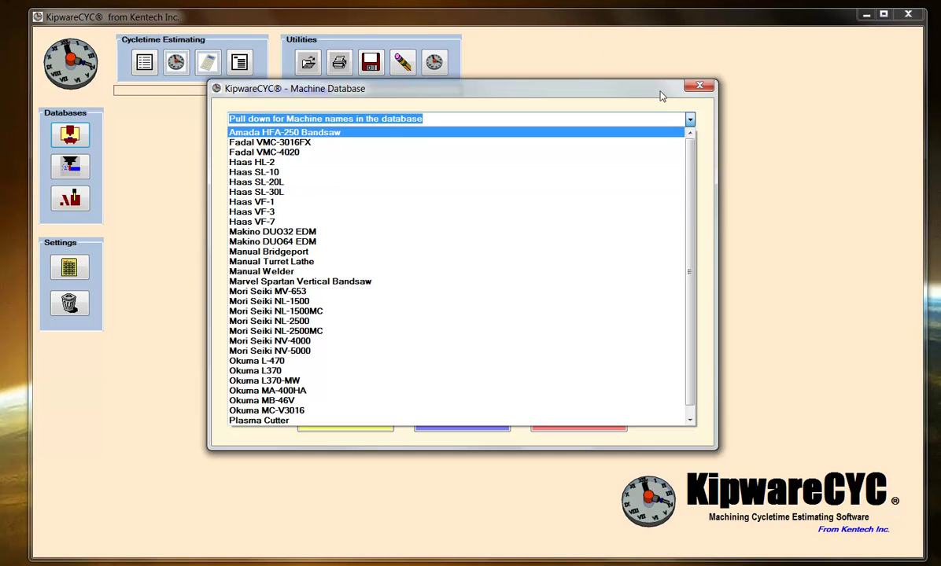
left_click(699, 89)
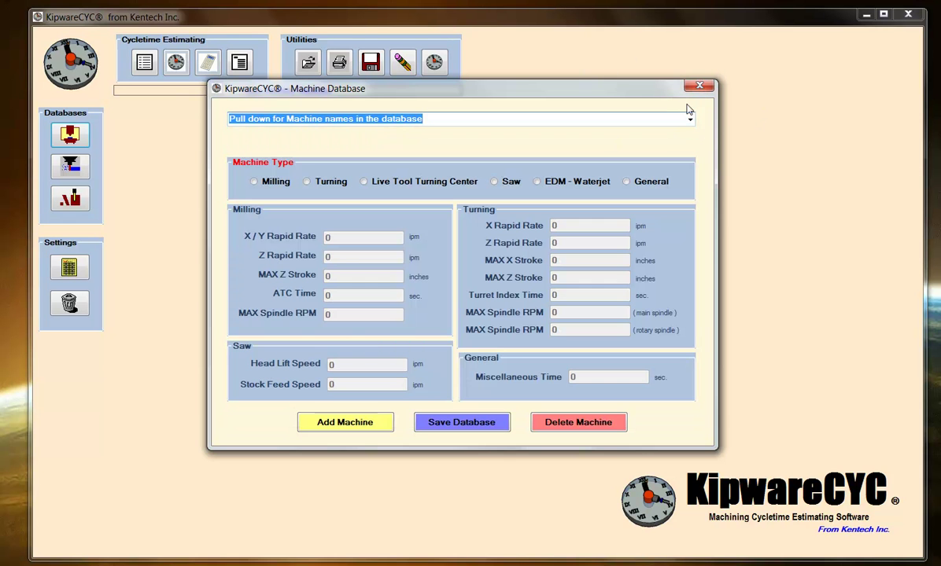
left_click(696, 90)
Review the Rough Milling cutting parameters for 6061 Aluminum in the cutting parameter database, then close it.
left_click(64, 165)
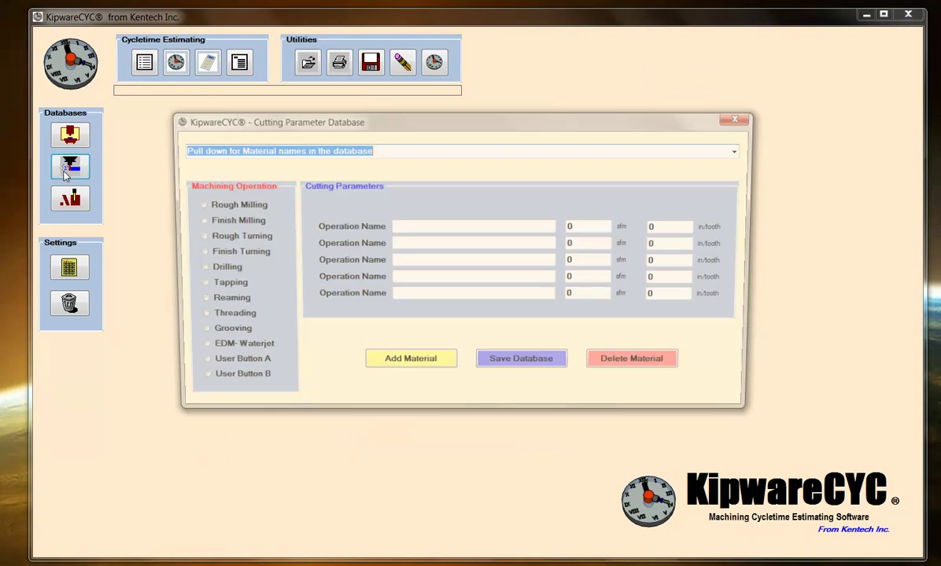
left_click(743, 149)
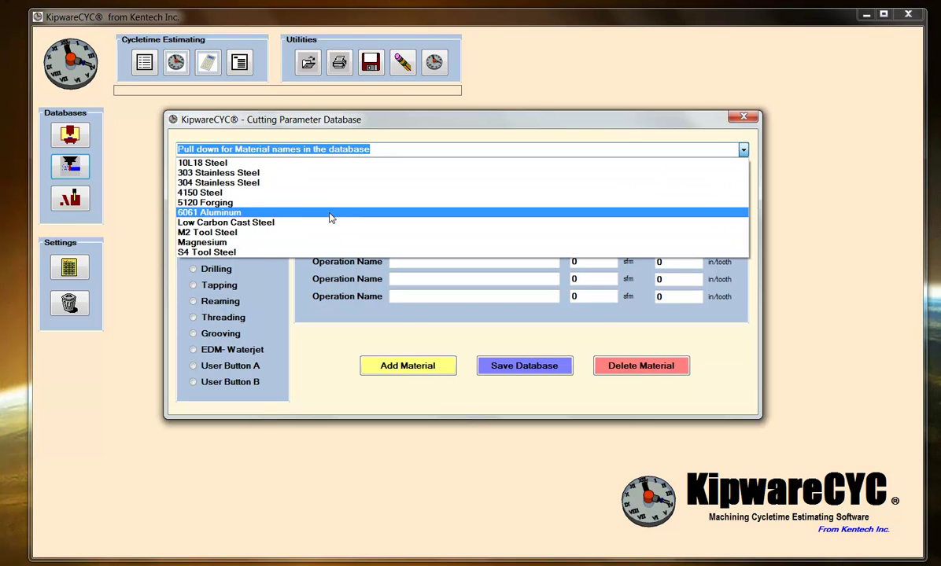
left_click(230, 214)
left_click(230, 206)
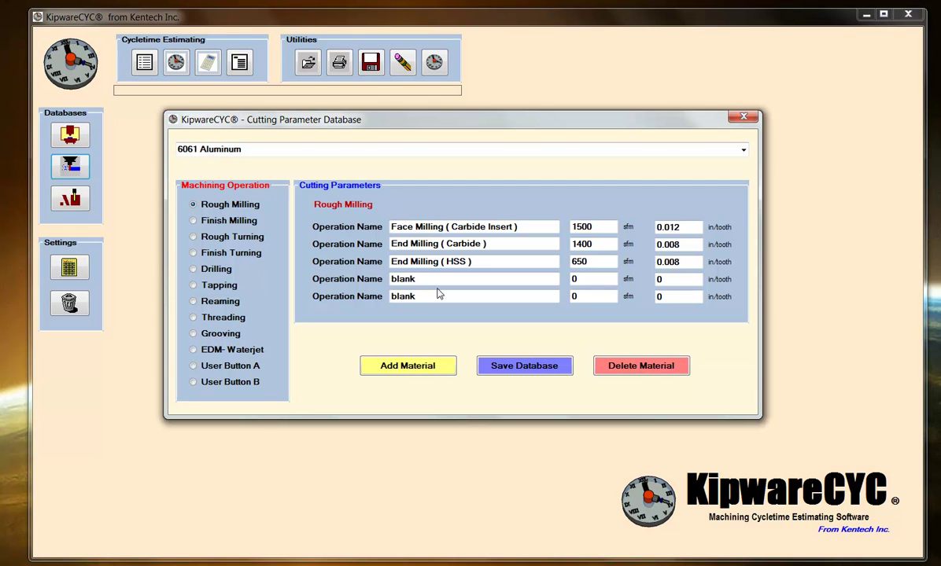
left_click(743, 118)
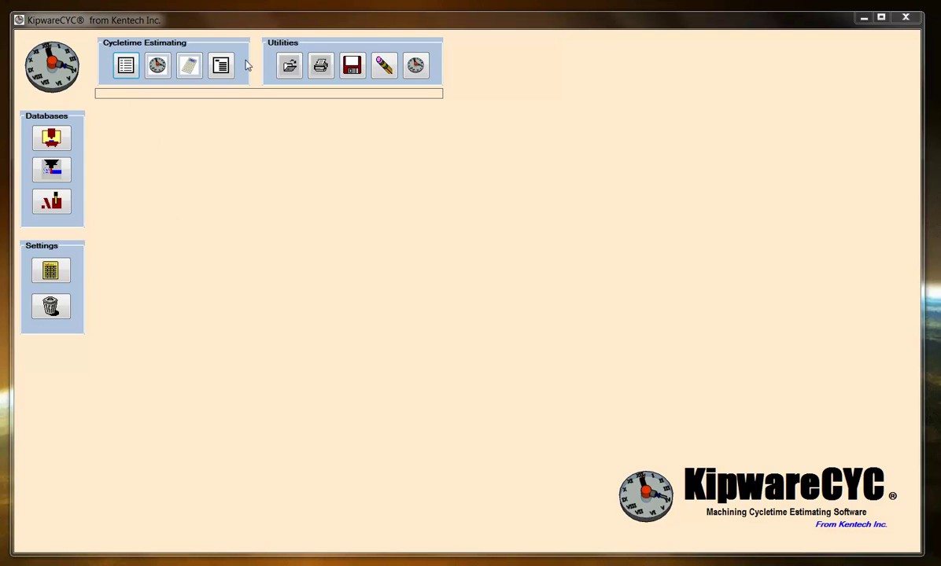
Fill in the estimate specifics with customer Customer USA, part name PN-1234, part print number P-1234 and revision C.
left_click(126, 68)
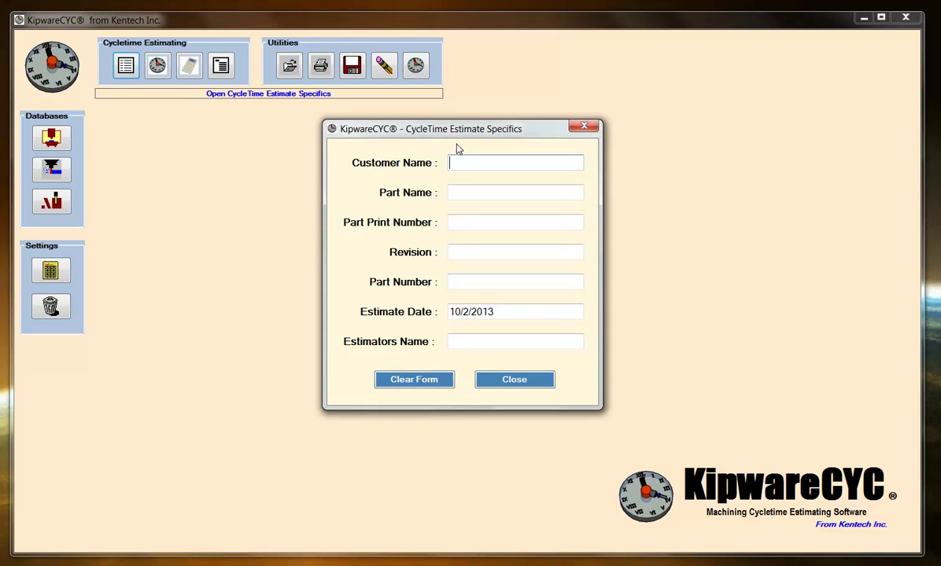
type("Customer USA")
key("Tab")
type("PN")
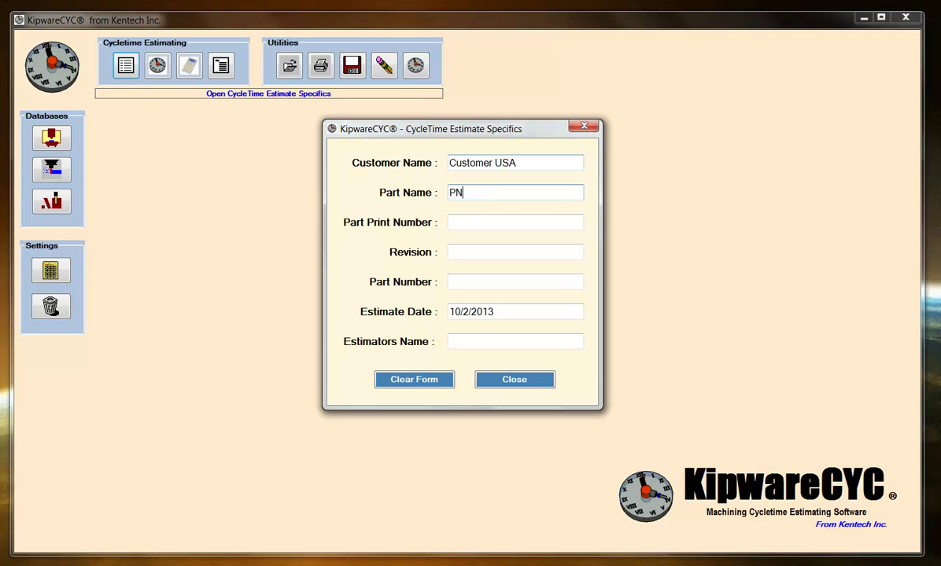
type("-1234")
key("Tab")
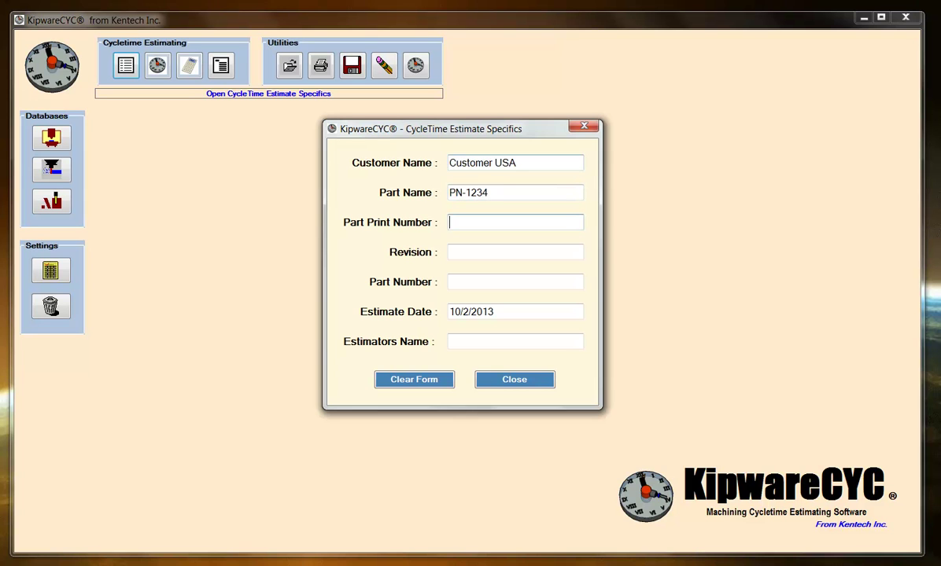
type("P-1234")
key("Tab")
type("C")
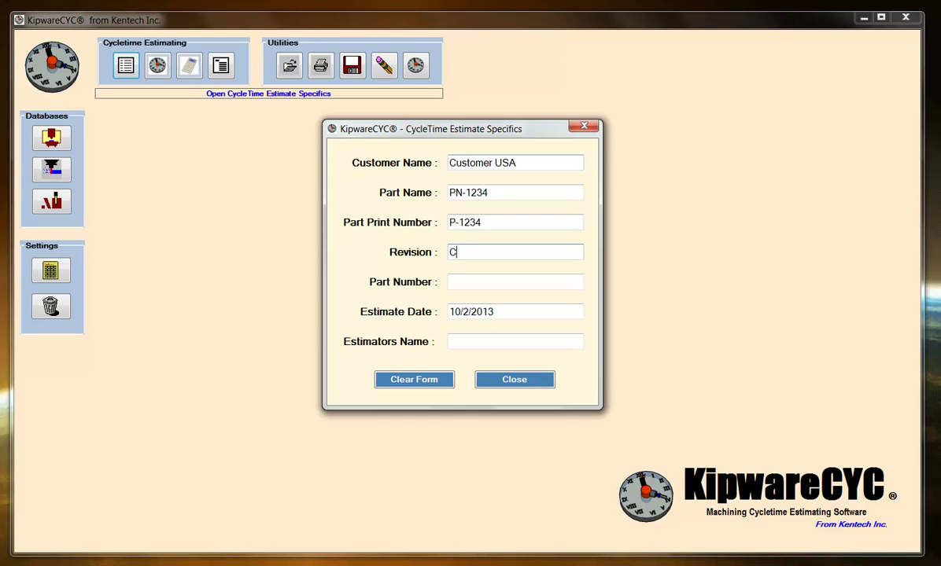
Enter part number PN-1234 and the estimator's name in the estimate specifics, keep the date, and close the form.
key("Tab")
type("PN")
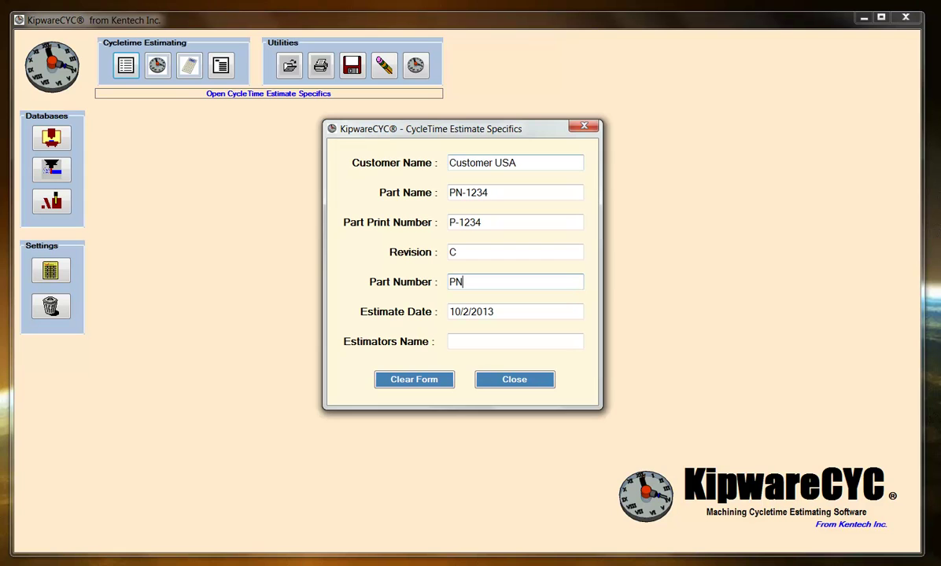
type("-1234")
key("Tab")
key("Tab")
type("Kenney")
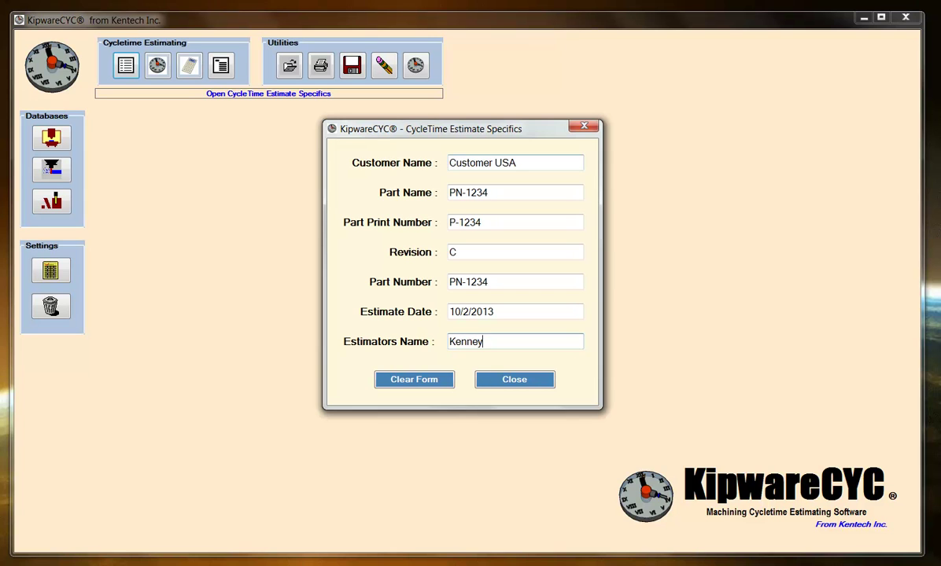
left_click(519, 384)
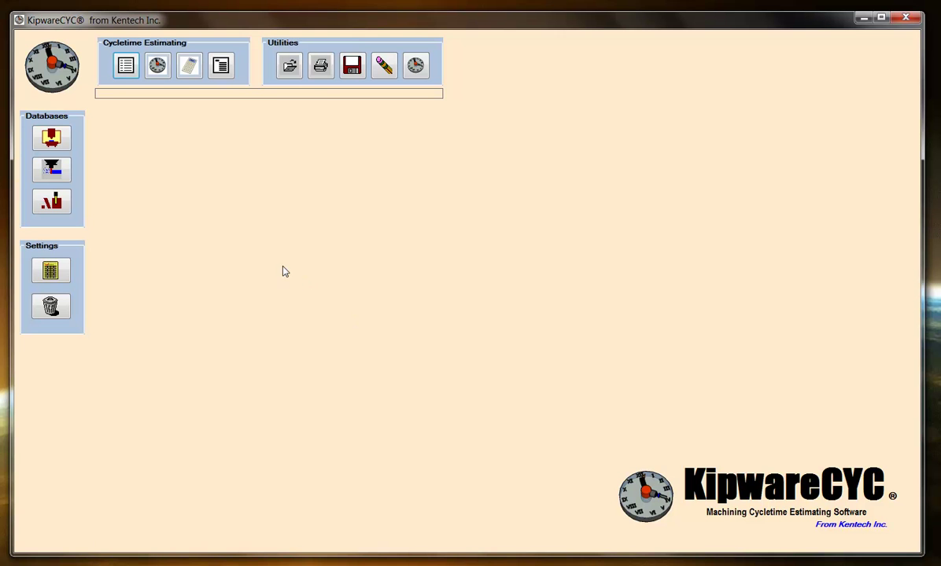
Open the cycle time operation data and assign the Marvel Spartan Vertical Bandsaw and 6061 Aluminum to operation 1.
left_click(157, 65)
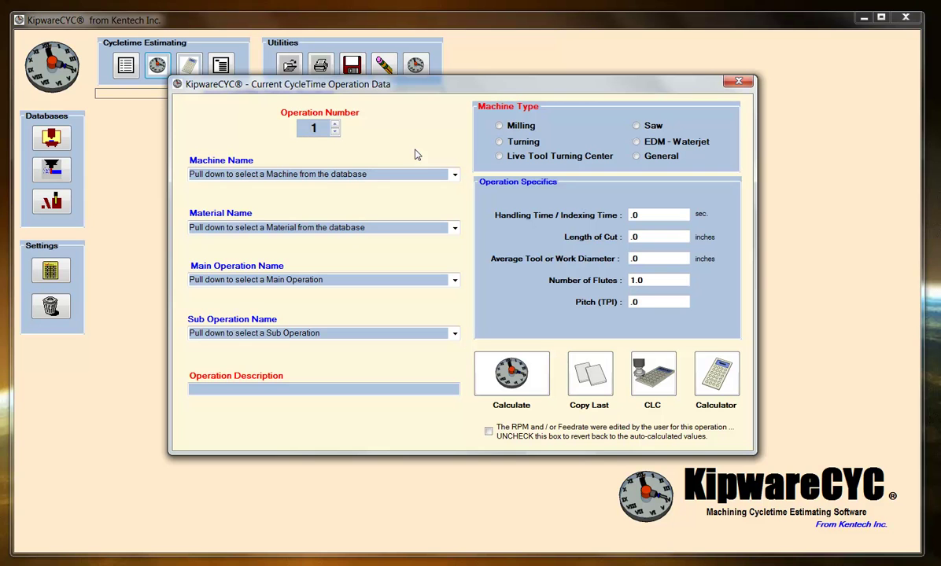
left_click(455, 175)
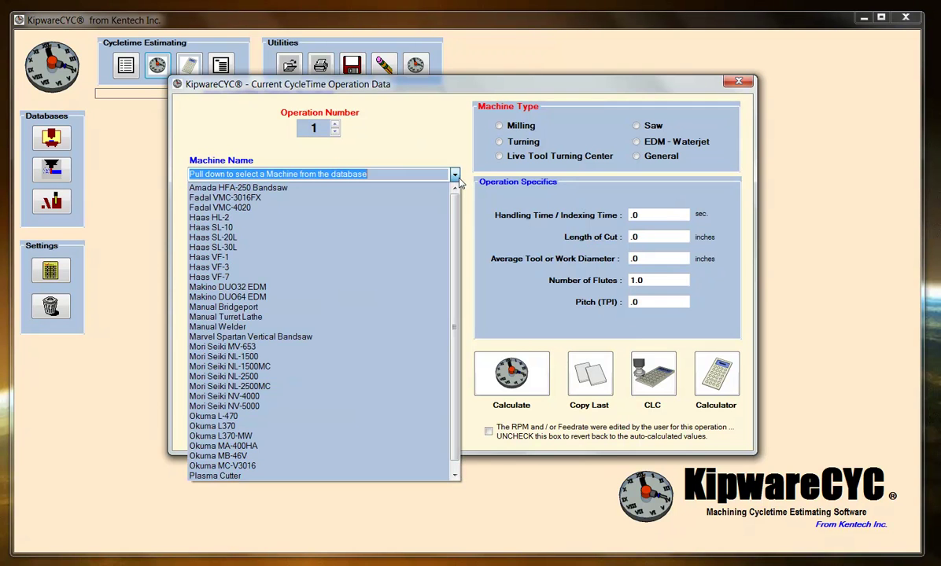
left_click(314, 338)
left_click(455, 228)
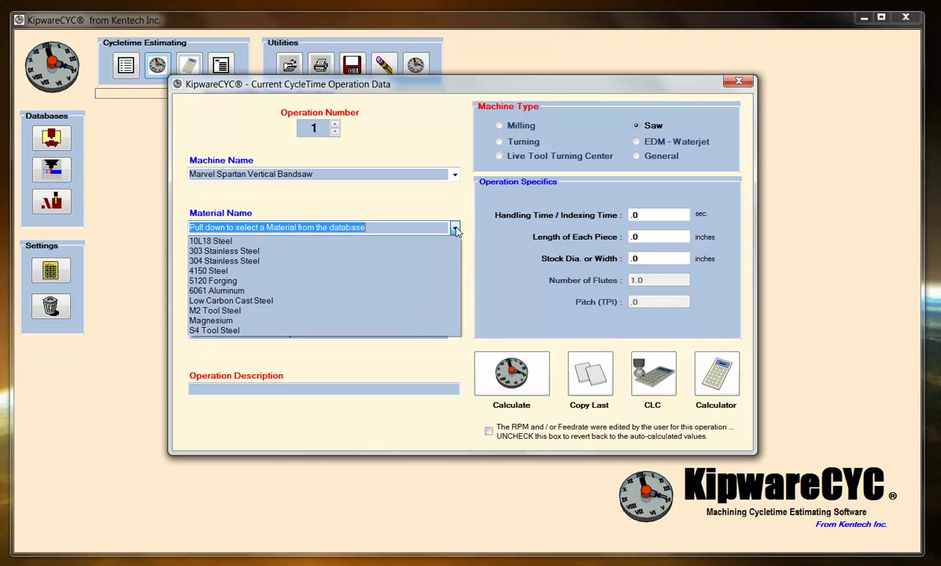
left_click(229, 280)
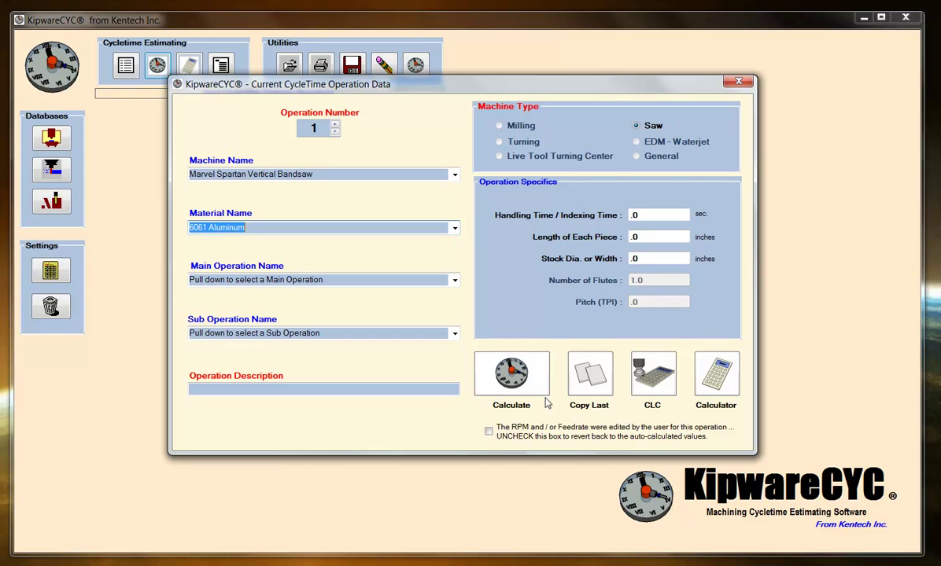
Set operation 1 to Sawing - Round with the 5" Round sub operation and describe it as Cut Slugs.
left_click(454, 281)
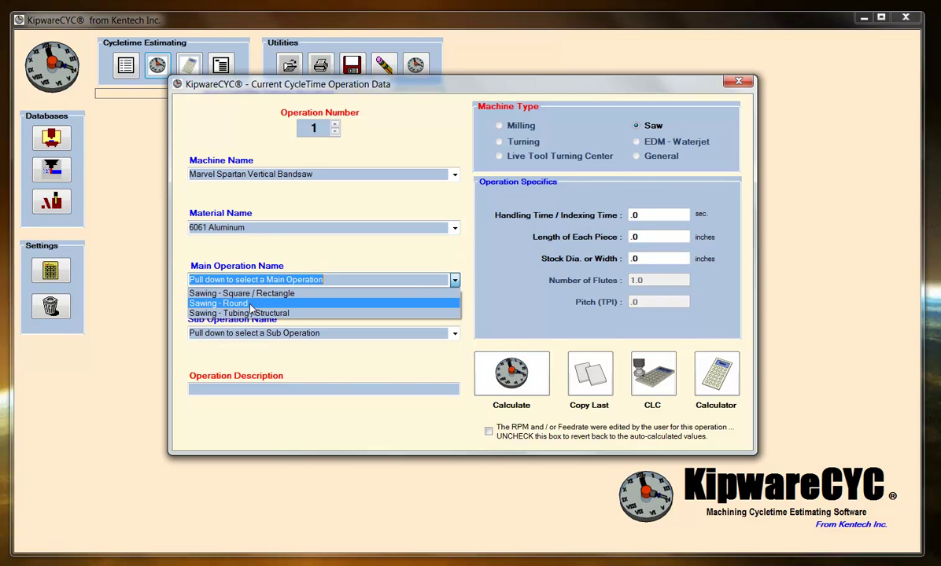
left_click(251, 305)
left_click(455, 335)
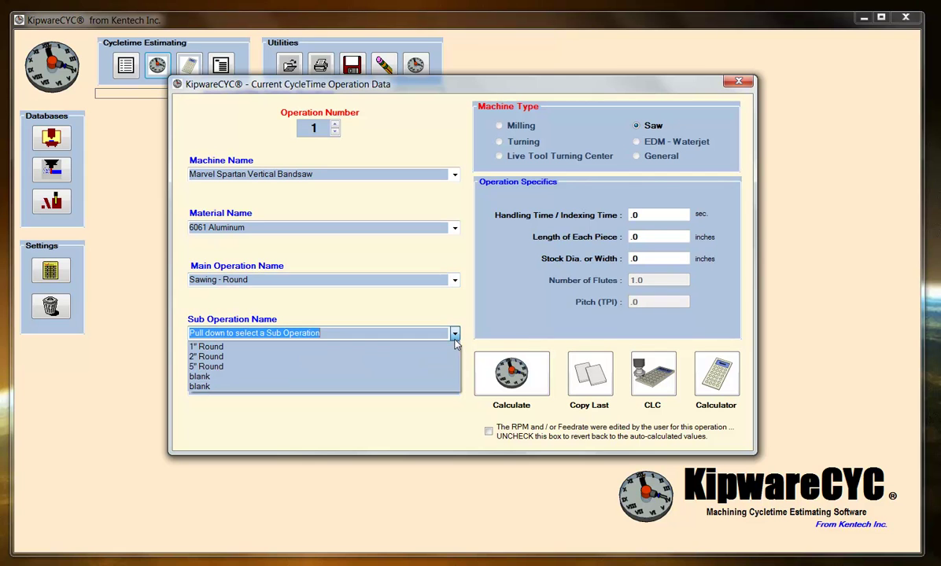
left_click(206, 366)
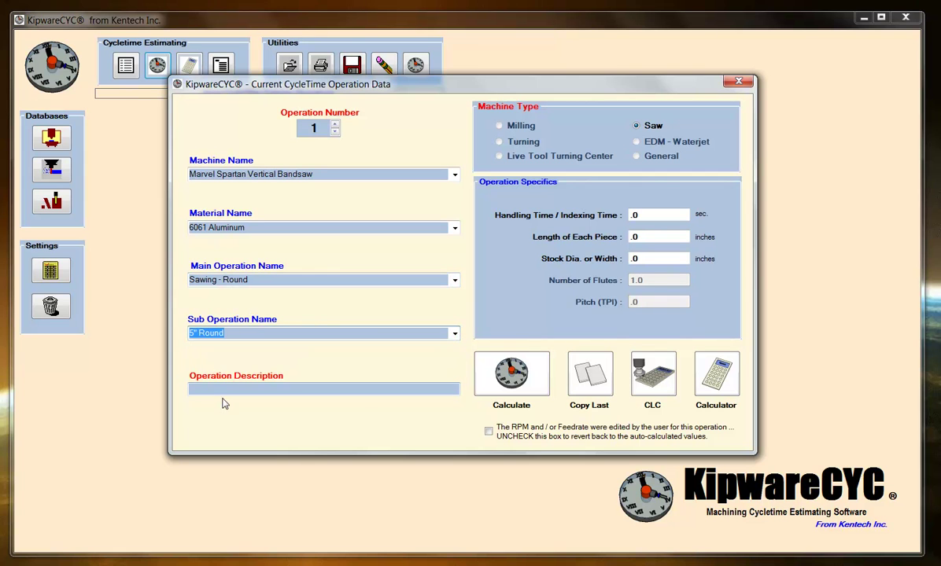
left_click(235, 388)
type("Cut Slugs")
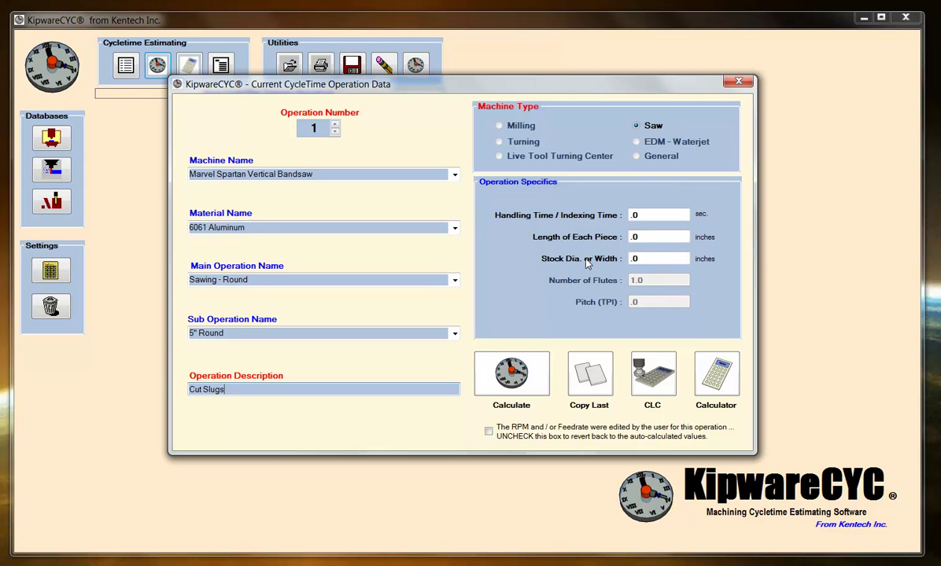
Set operation 1's handling time to 60.0 seconds, length of each piece to 1.200 inches and stock diameter to 6.0 inches.
key("Tab")
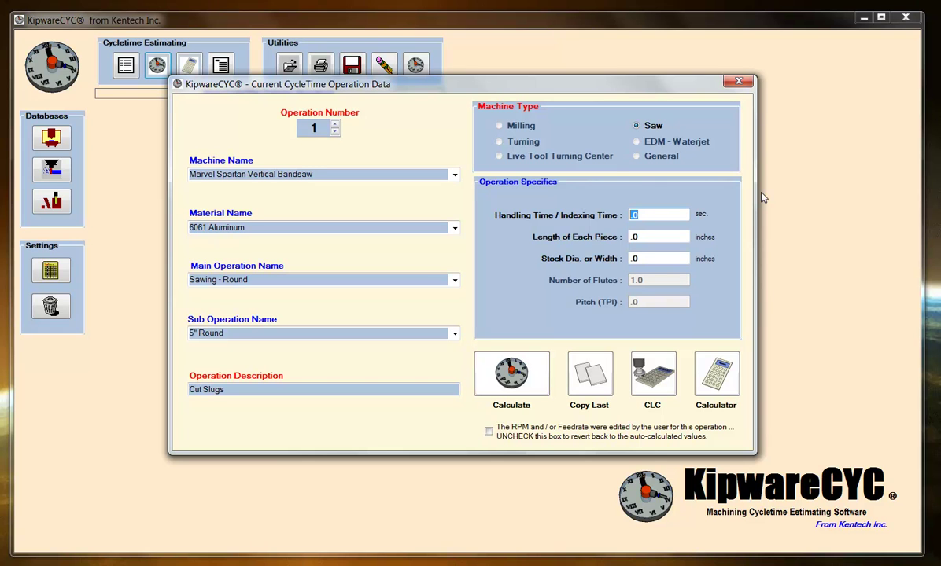
type("60.0")
key("Tab")
type("1.200")
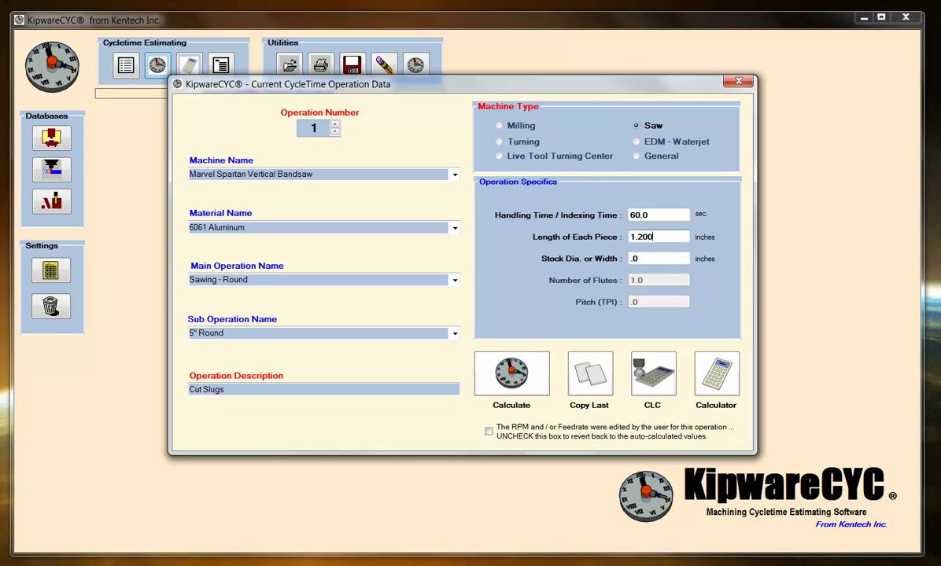
key("Tab")
type("6.0")
Calculate the cycle time for operation 1, review the calculated times and close the results.
left_click(477, 362)
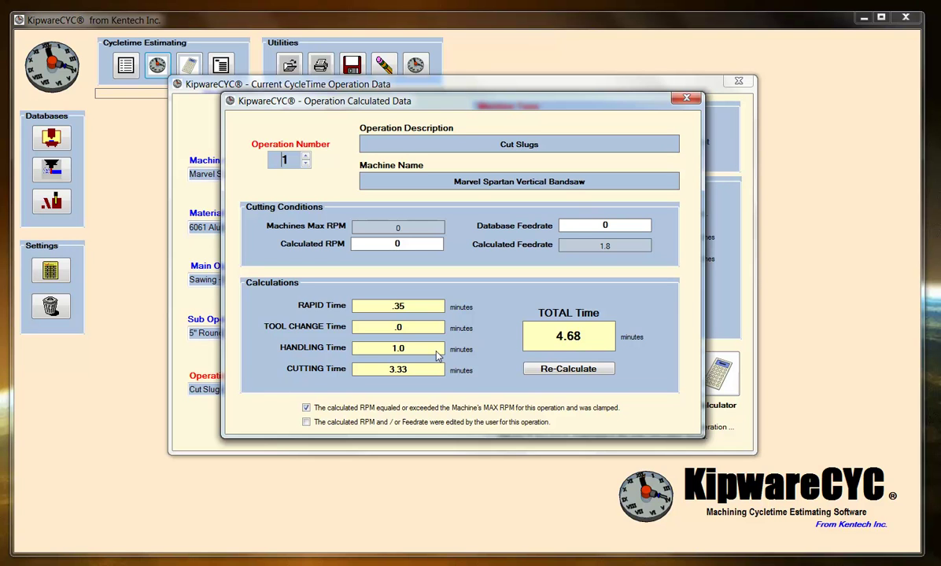
left_click(416, 309)
left_click(684, 99)
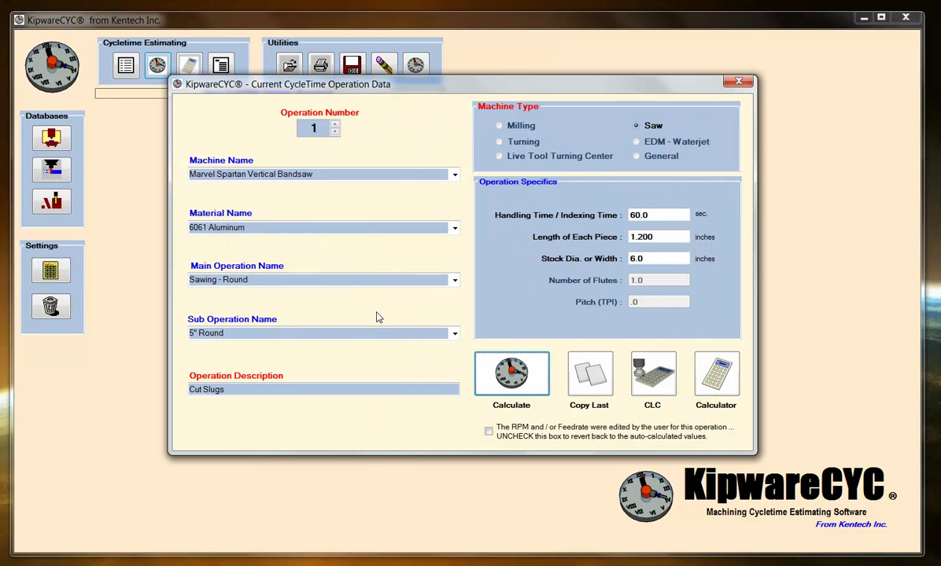
Advance to operation 2, copy the last operation's machine and material, and change the machine to Haas SL-10.
left_click(335, 127)
left_click(458, 314)
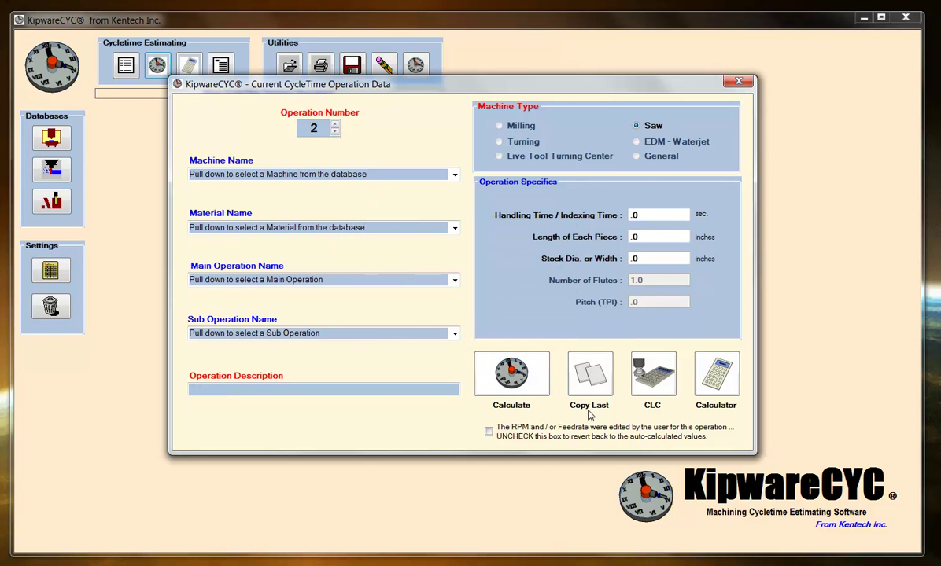
left_click(590, 376)
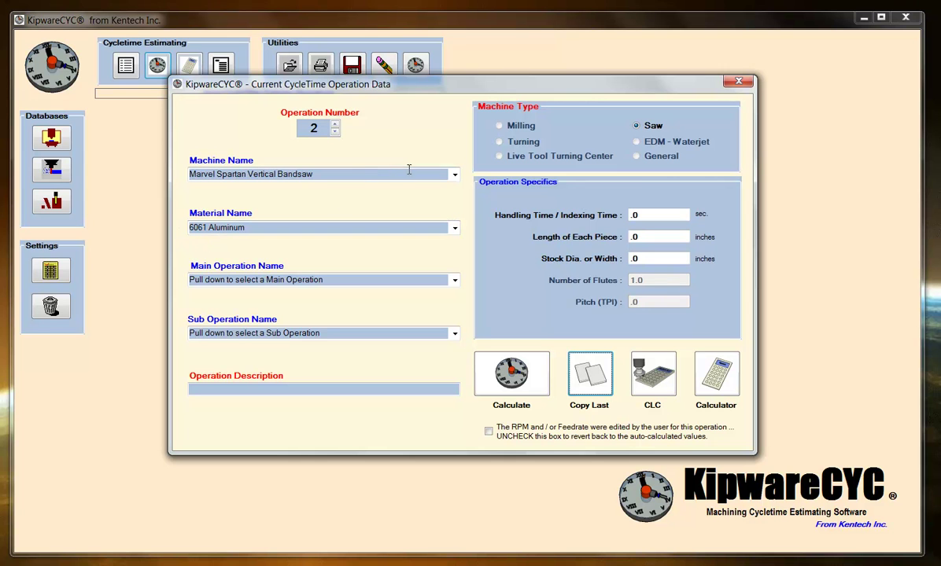
left_click(454, 176)
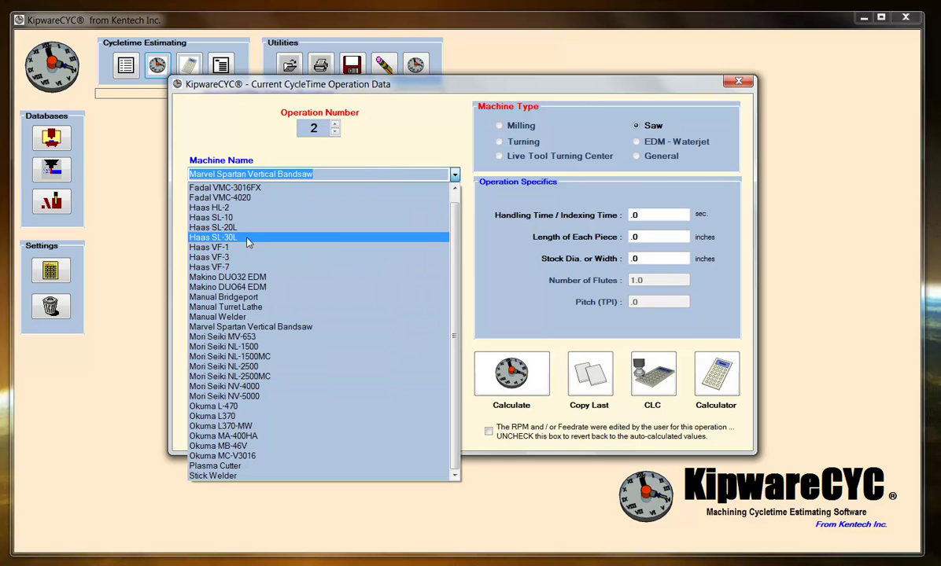
left_click(236, 220)
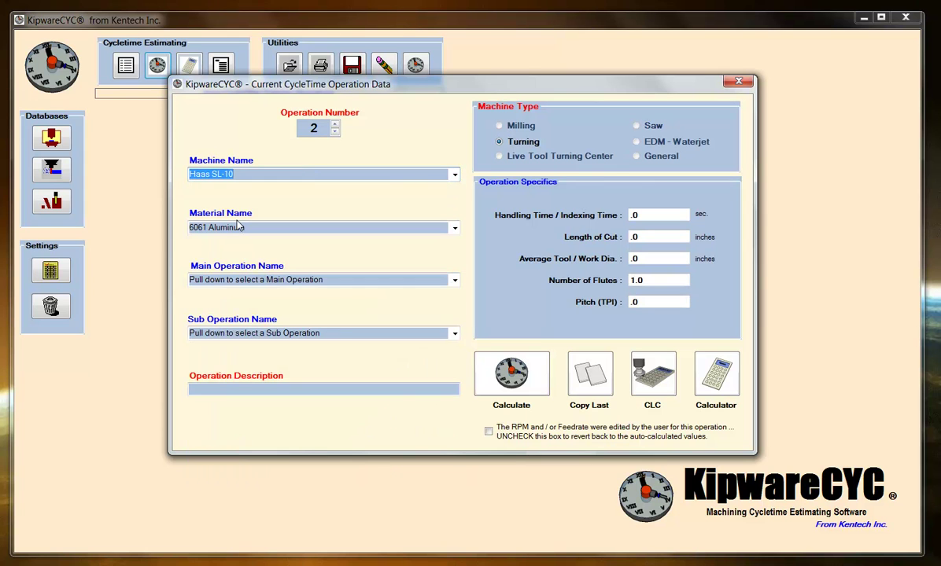
Set operation 2 to Finish Turning with the Carbide sub operation and describe it as Face Side1.
left_click(454, 280)
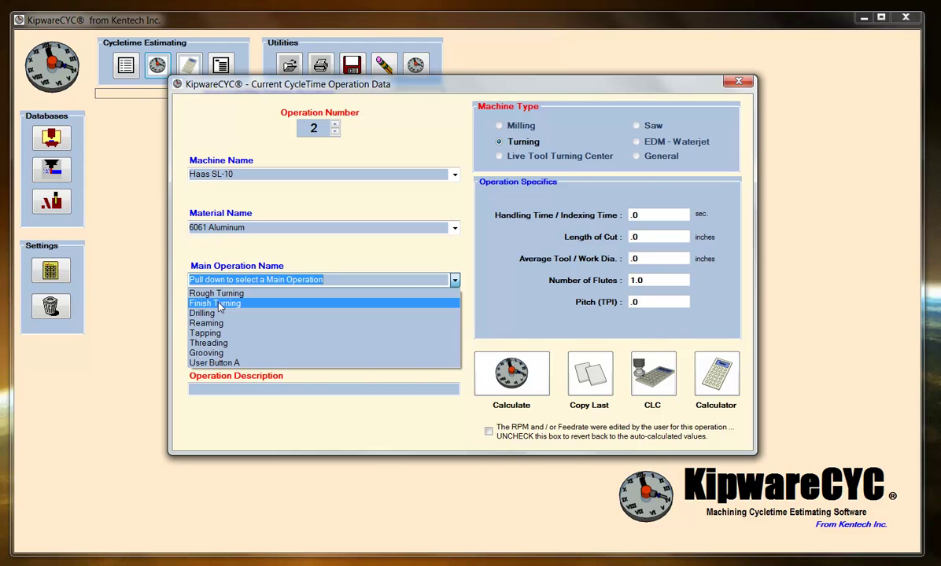
left_click(219, 306)
left_click(455, 334)
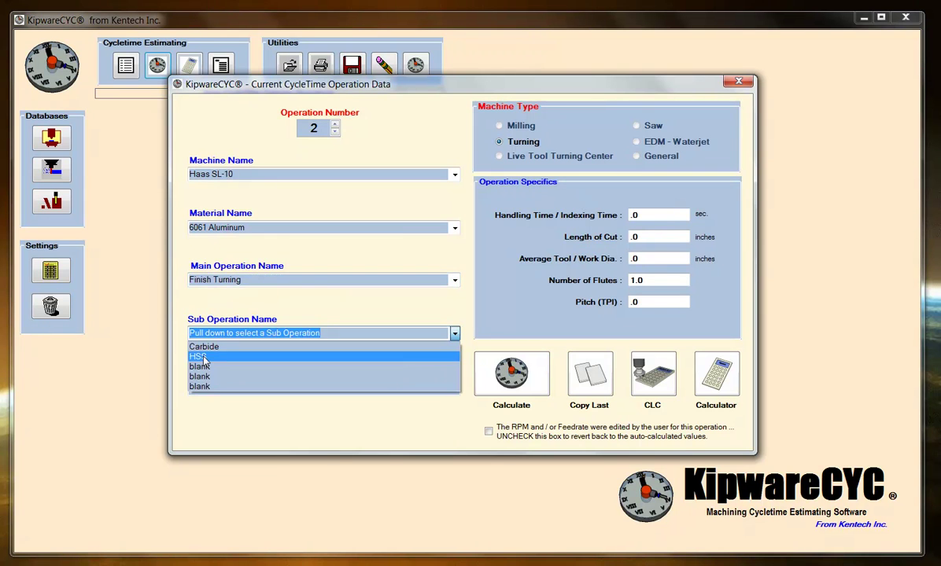
left_click(206, 348)
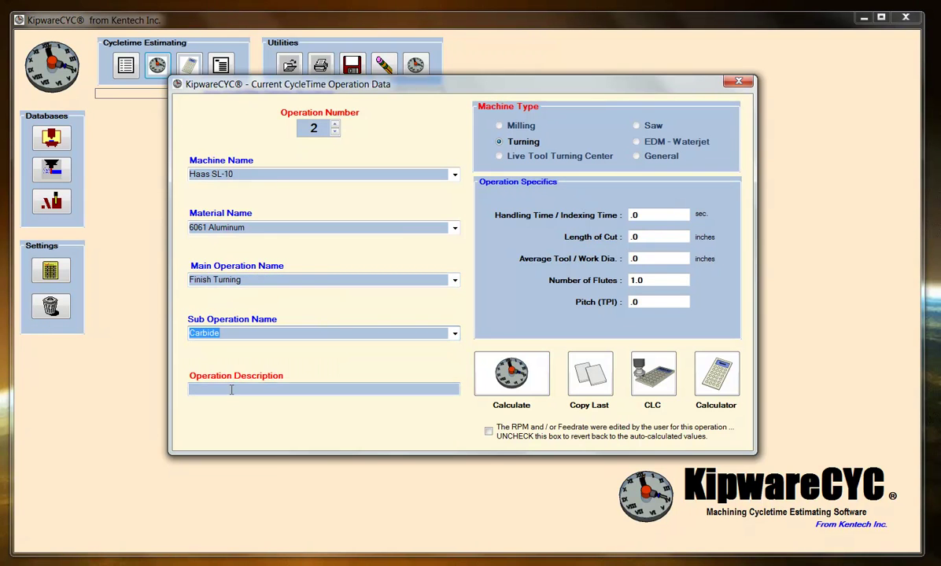
left_click(231, 388)
type("F")
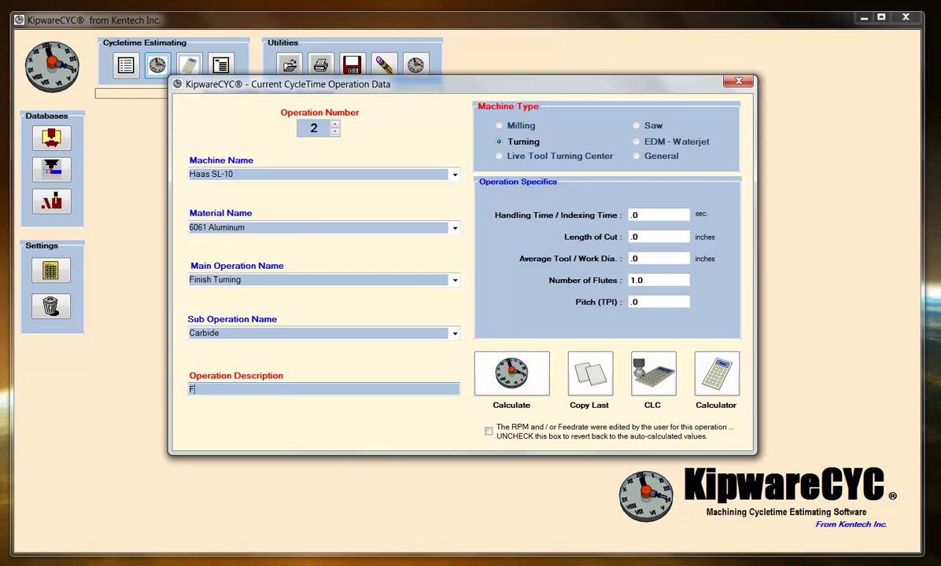
type("ace Side1")
Set operation 2's handling time to 30.0 seconds.
left_click(674, 214)
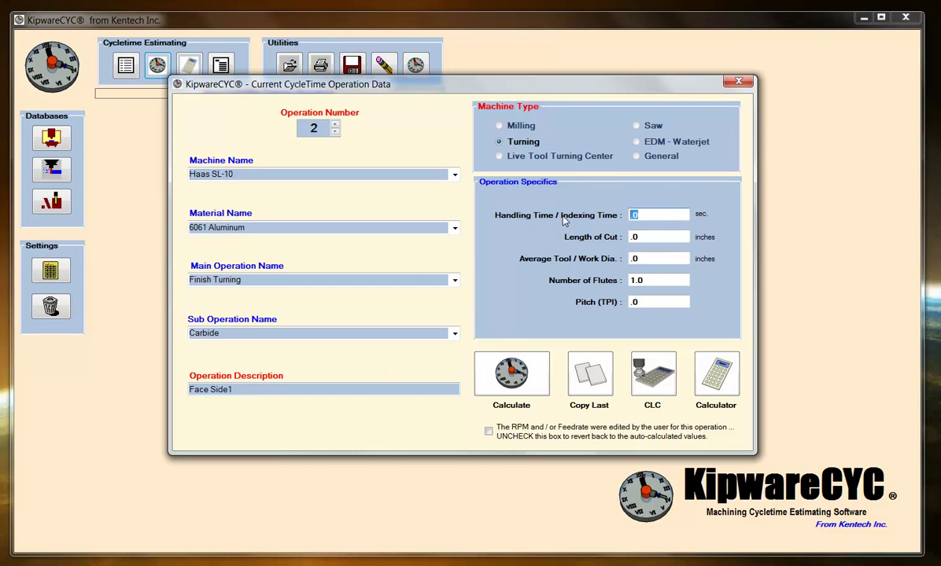
type("30.0")
key("Tab")
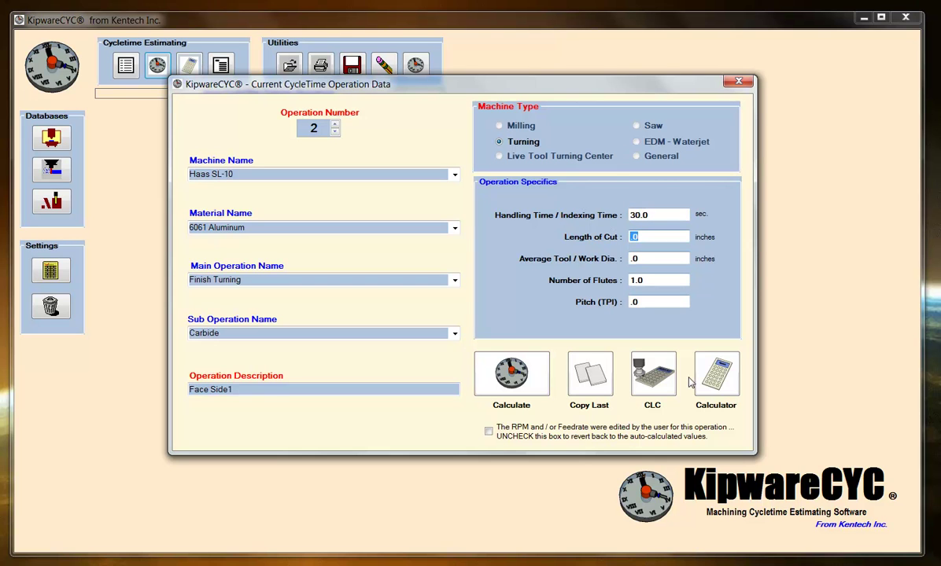
In the Cut Length Calculator's turning Facing calculation, enter rough stock O.D. 6.00, stock for removal .100 and depth of cut in Z .050.
left_click(642, 381)
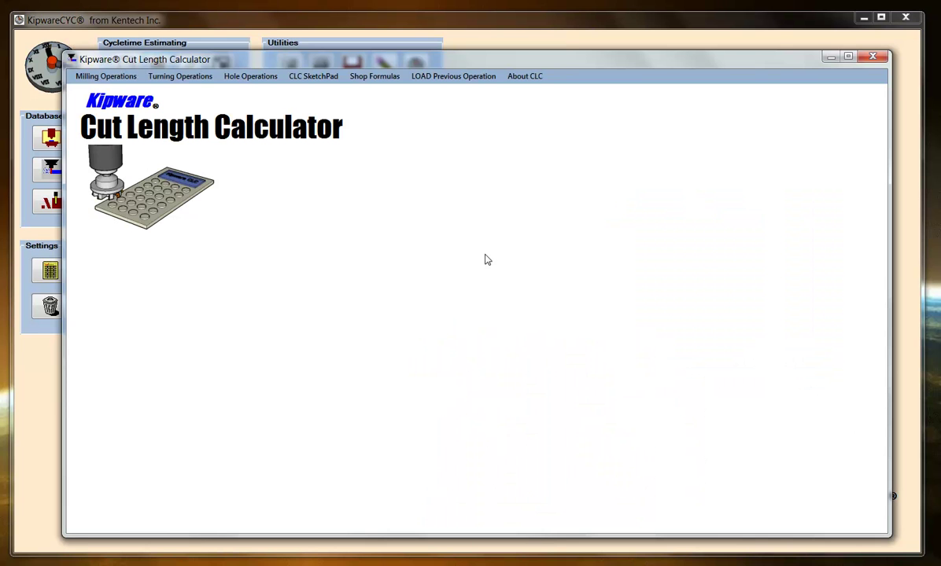
left_click(187, 82)
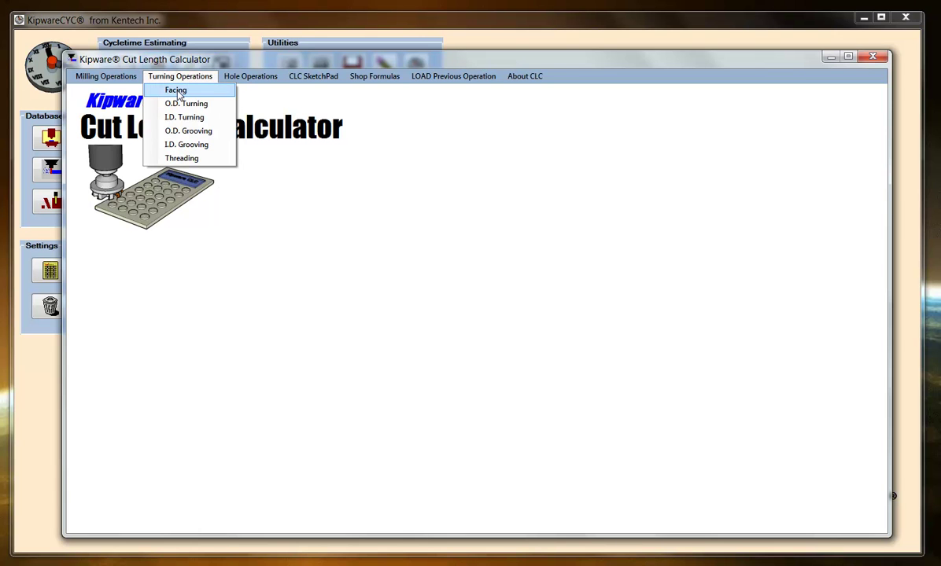
left_click(177, 91)
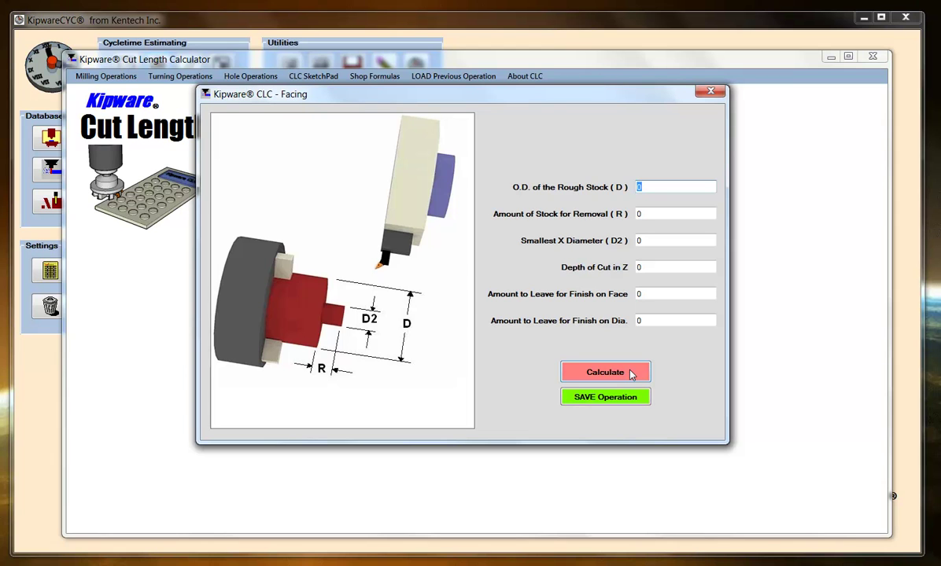
type("6.00")
key("Tab")
type(".200")
key("BackSpace")
key("BackSpace")
key("BackSpace")
type("100")
key("Tab")
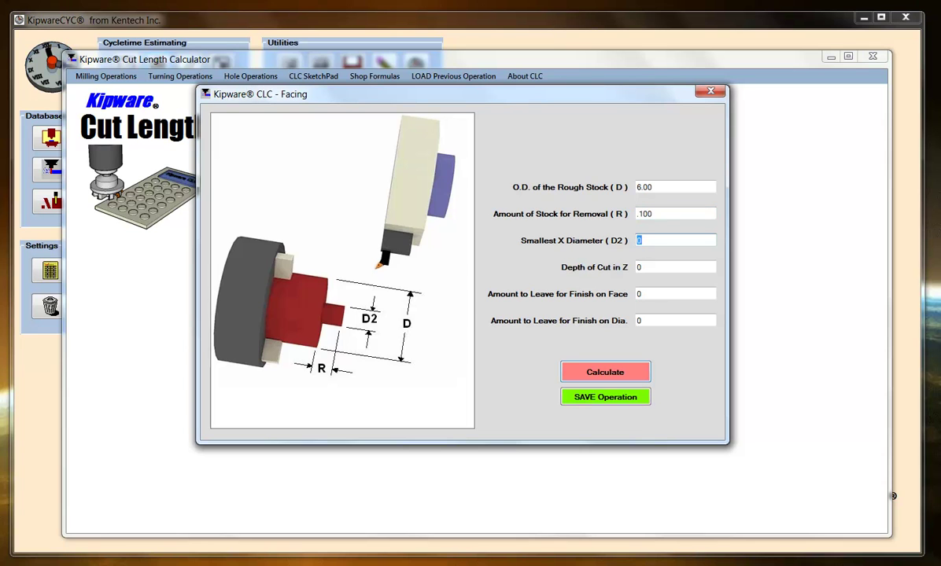
key("Tab")
type(".050")
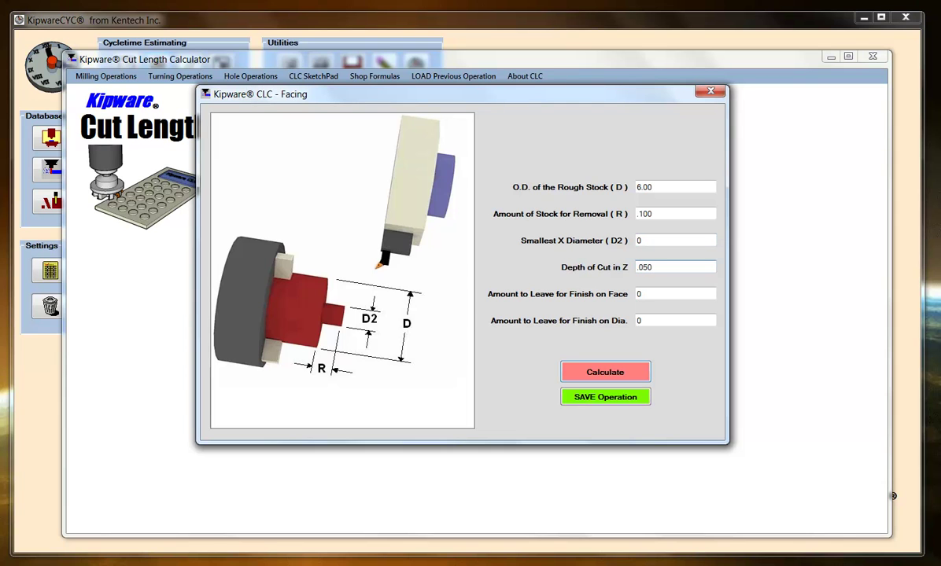
key("Tab")
key("Tab")
key("Tab")
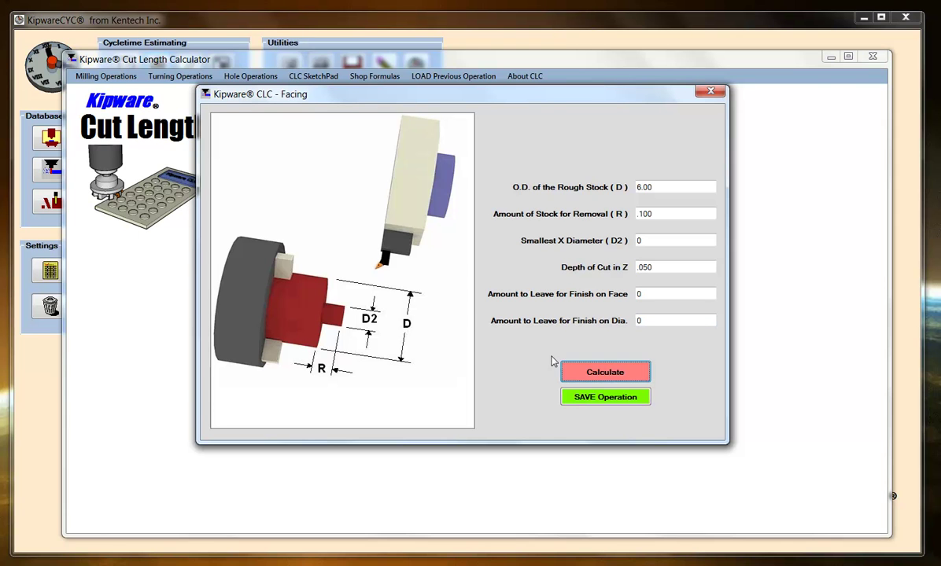
Calculate the total facing length of cut, copy the result to the clipboard and close the calculator.
left_click(618, 373)
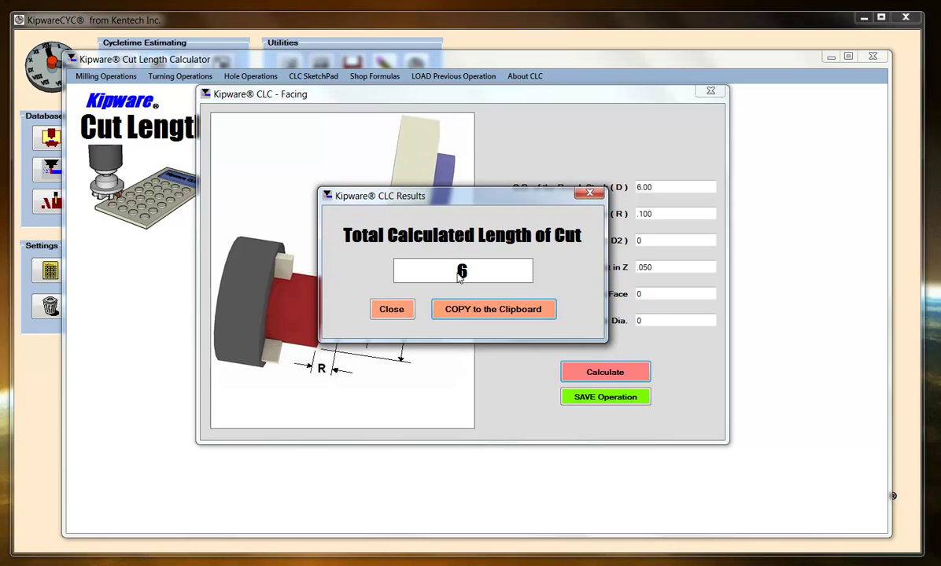
left_click(475, 314)
left_click(710, 92)
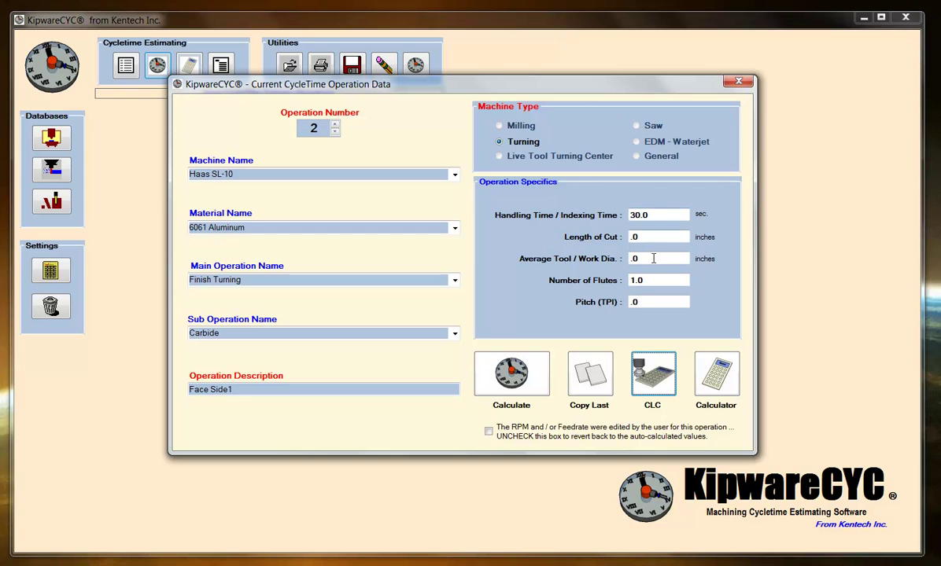
Set operation 2's length of cut to 6.0 inches and average work diameter to 3.0 inches.
type("6.0")
left_click(668, 260)
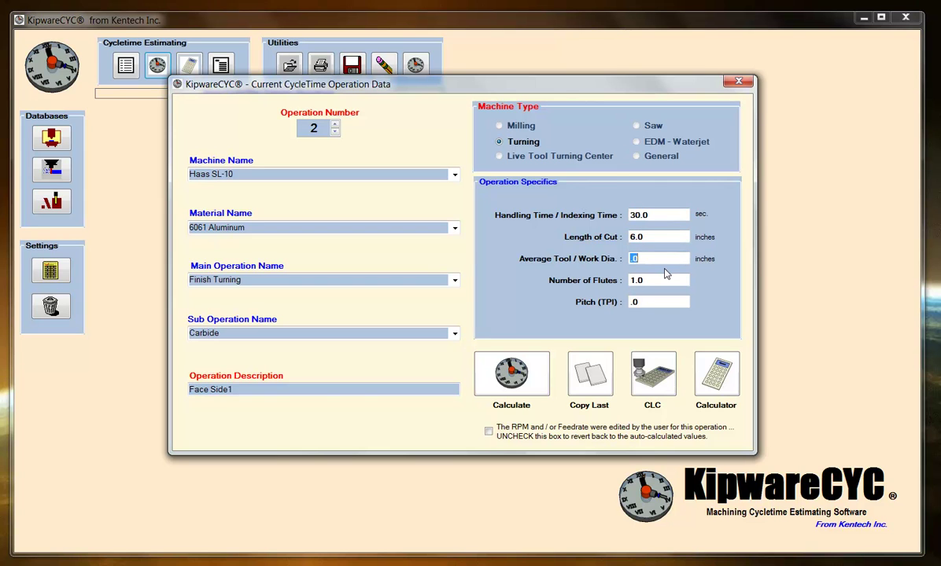
type("3.0")
Calculate the cycle time for operation 2, review the results and close the operation data.
left_click(519, 376)
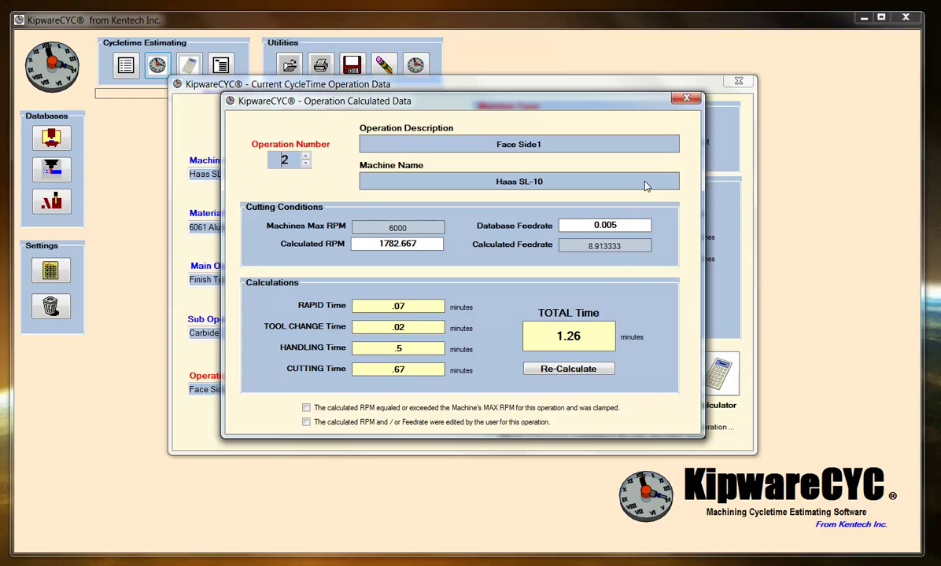
left_click(686, 98)
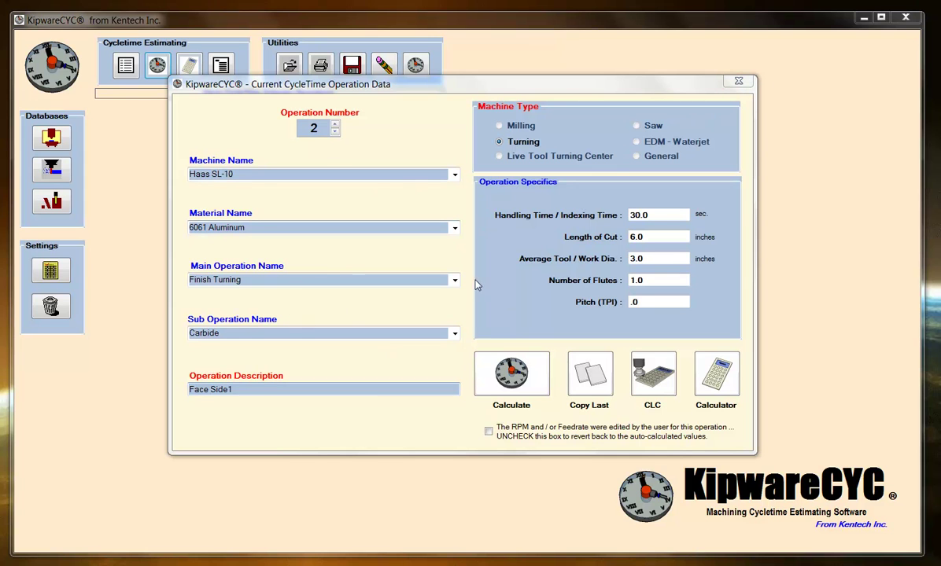
left_click(738, 83)
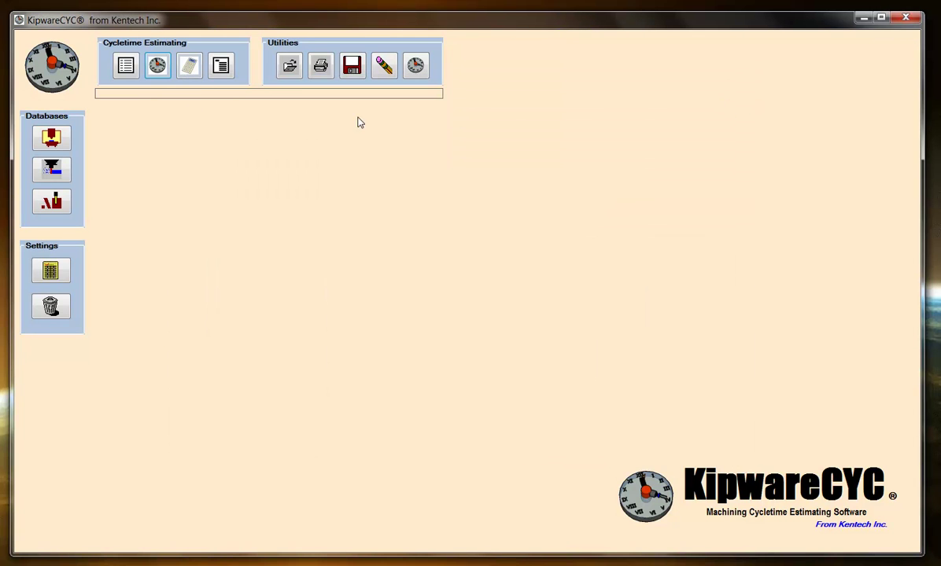
Copy operation 2 to a new operation 3 in the list of operations and close the list.
left_click(220, 66)
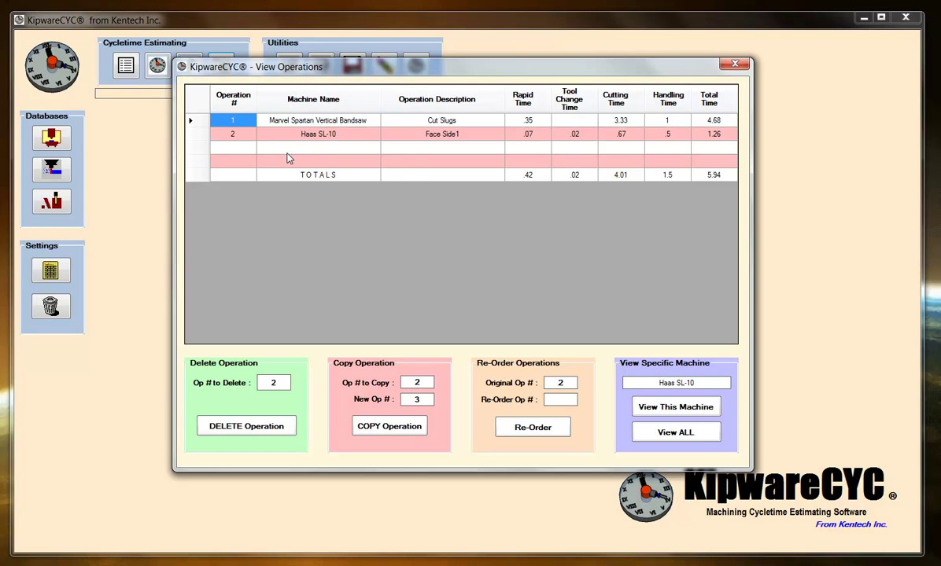
left_click(308, 136)
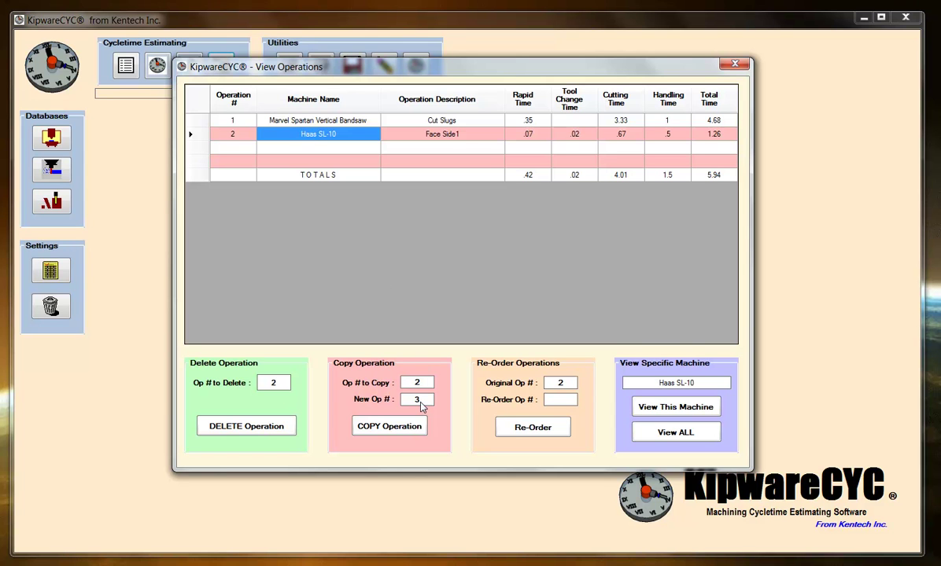
left_click(405, 428)
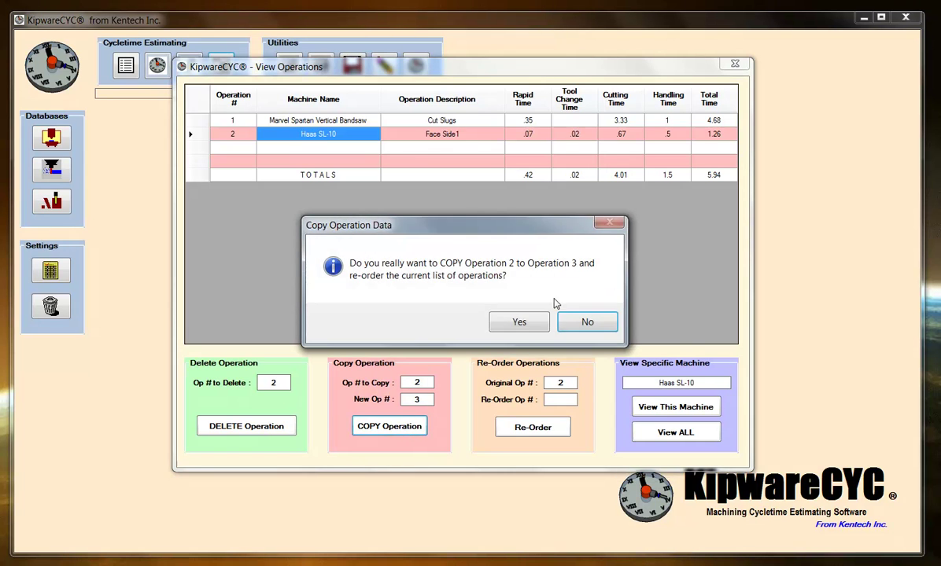
left_click(533, 323)
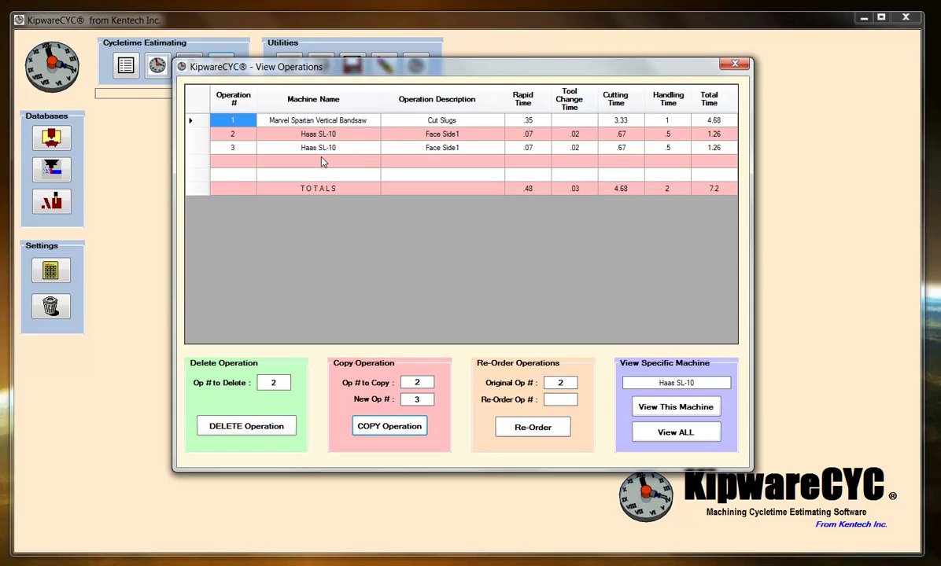
left_click(733, 67)
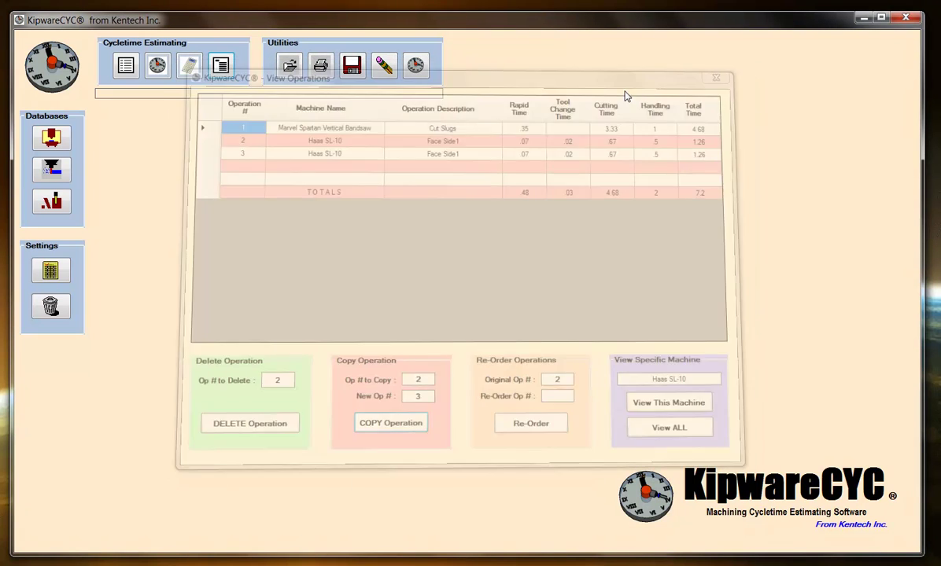
Reopen the operation data at operation 3 and change its description to Face Side2.
left_click(158, 64)
left_click(335, 125)
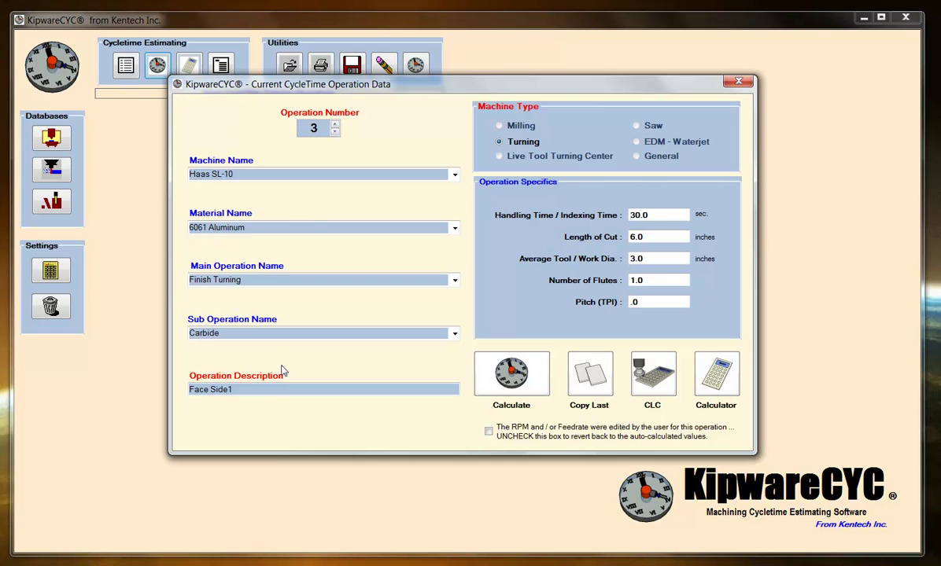
left_click(257, 390)
key("BackSpace")
type("2")
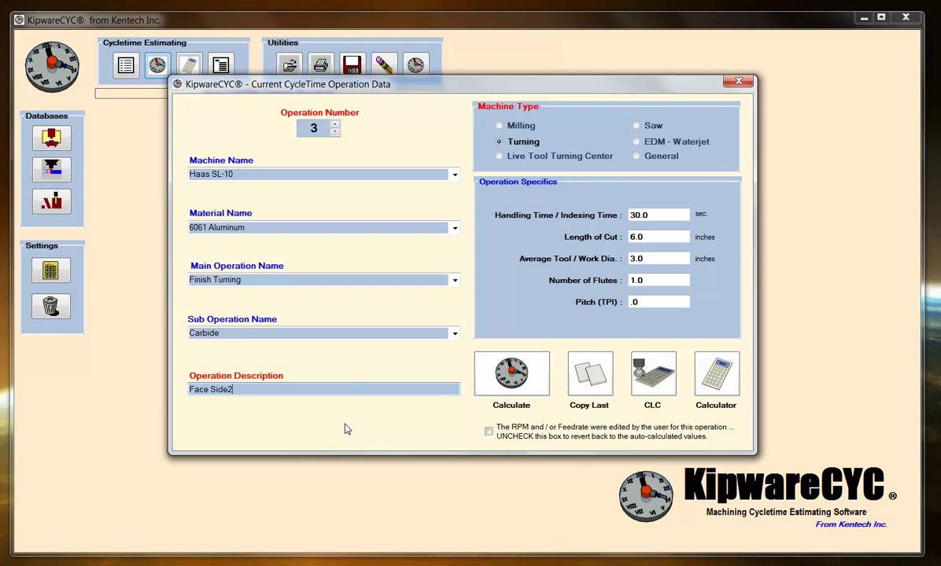
Add operation 4 to the estimate, copy the last operation's machine and material, and change the machine to Haas VF-1.
left_click(335, 124)
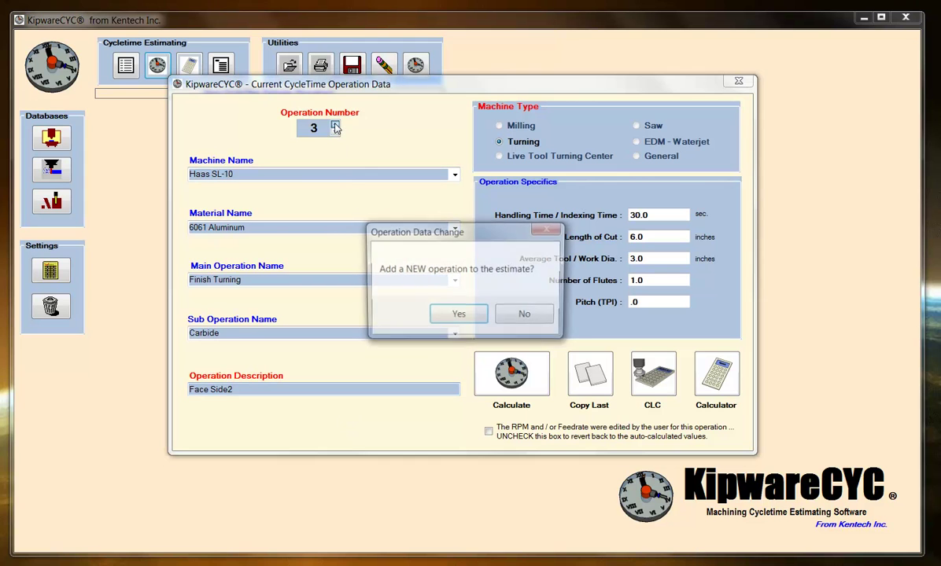
left_click(458, 317)
left_click(583, 382)
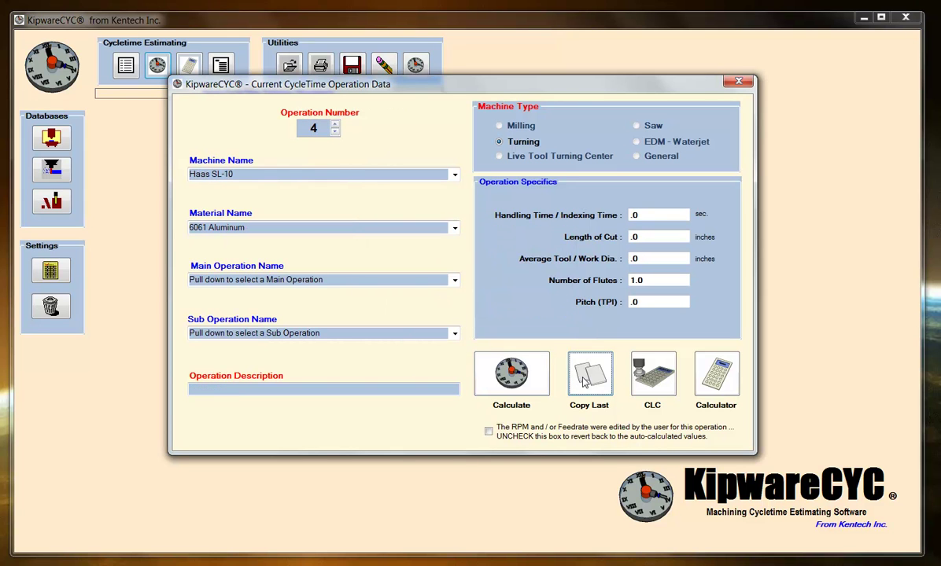
left_click(455, 175)
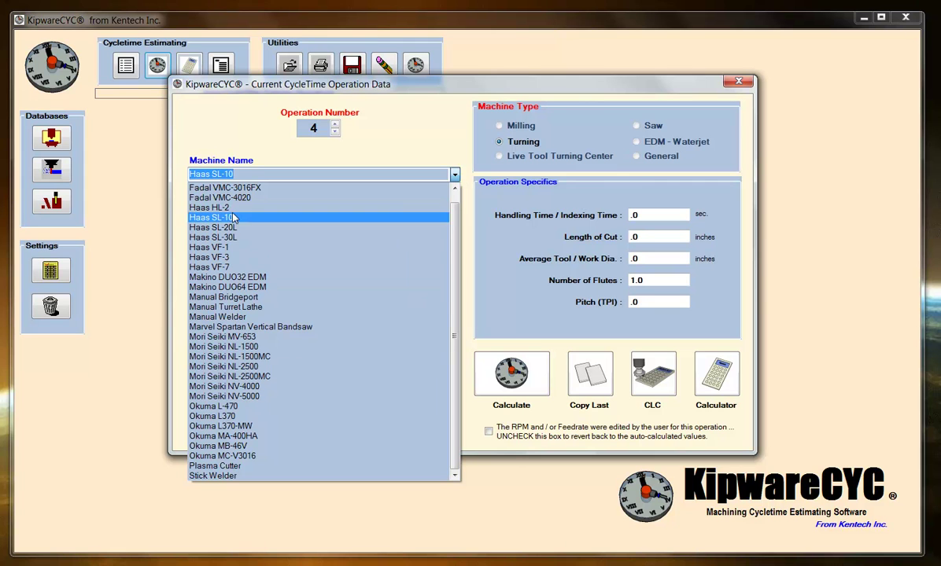
left_click(225, 247)
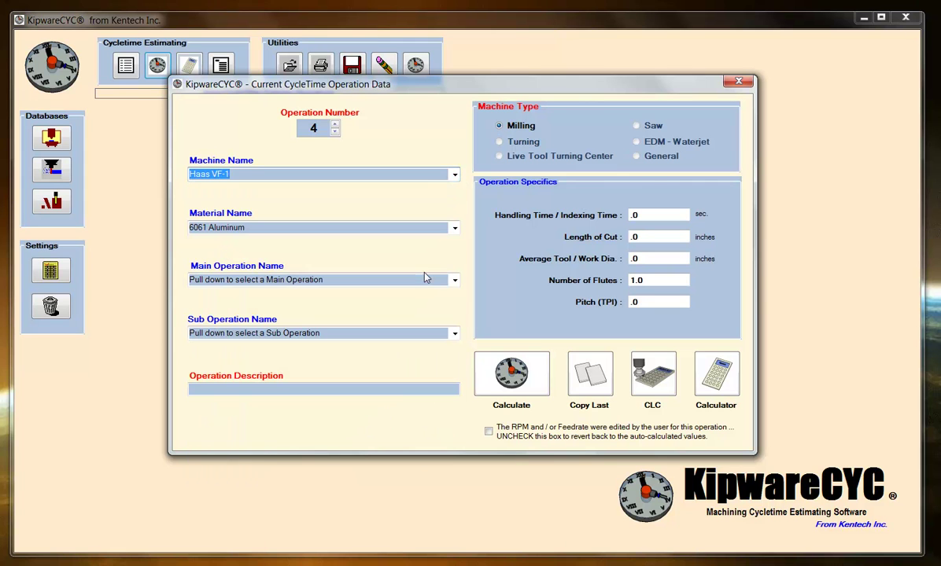
Set operation 4 to Drilling with the HSS sub operation and describe it as Spot Drill (2) Holes.
left_click(455, 280)
left_click(244, 313)
left_click(454, 334)
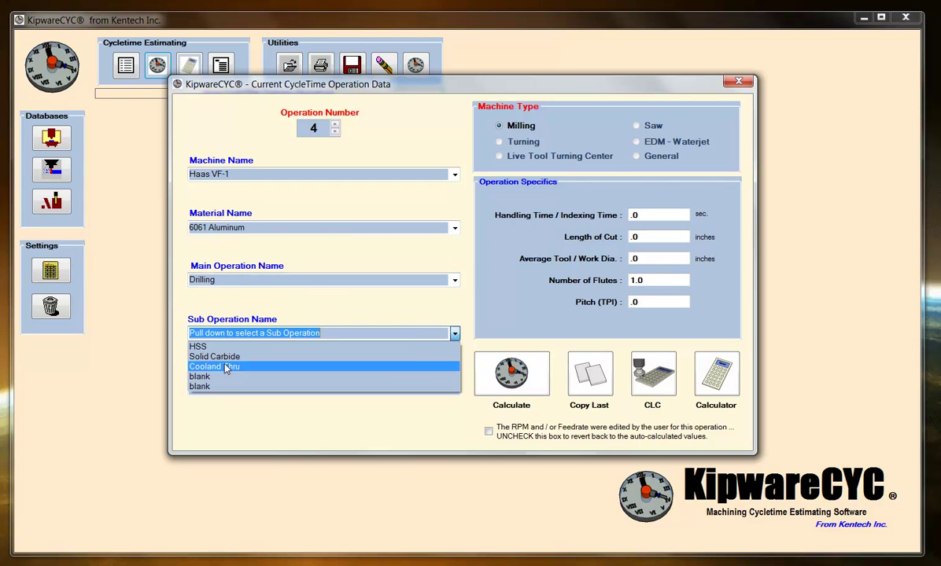
left_click(205, 345)
left_click(213, 390)
type("Spot Drill (2) Holes")
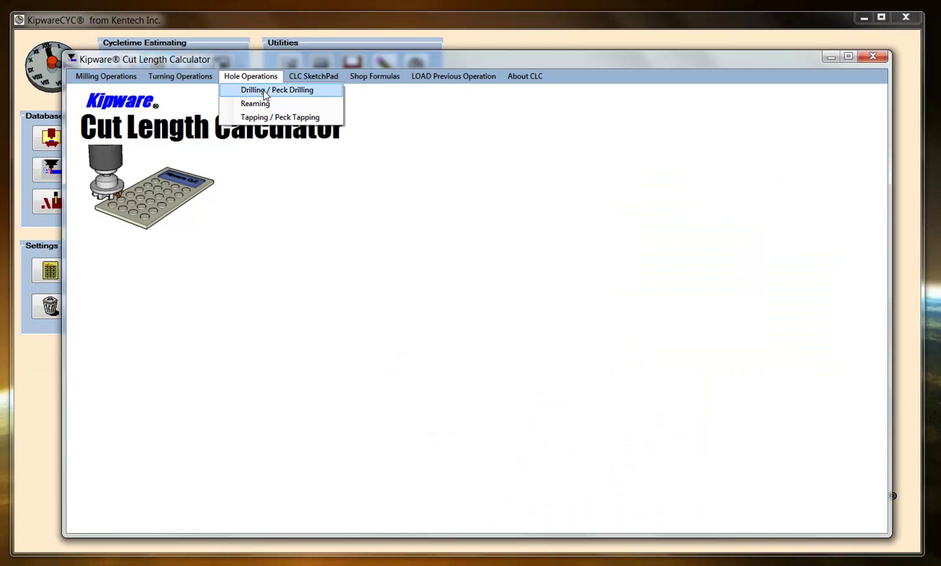
Calculate the straight drilling length of cut for two holes with a total drill length of .200, then close the Cut Length Calculator.
left_click(280, 91)
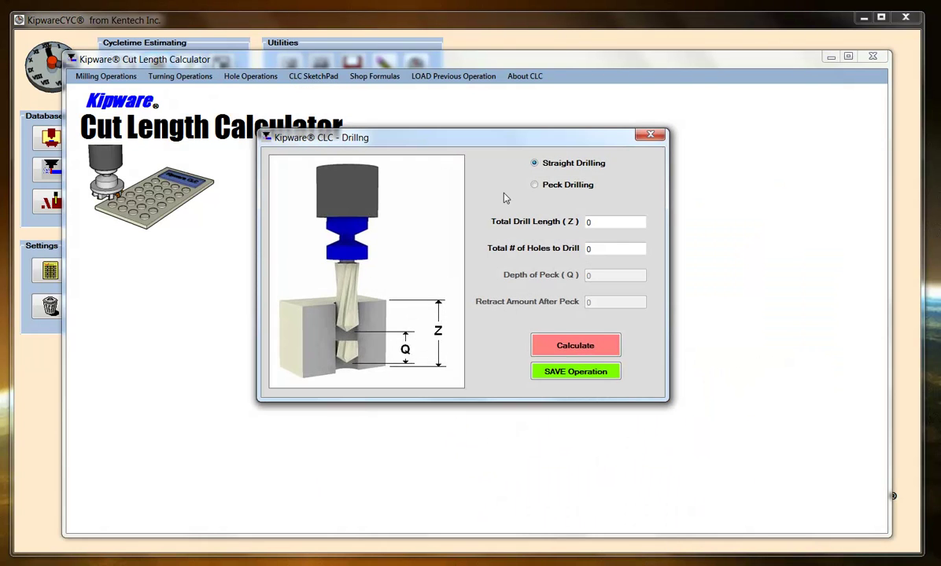
left_click(602, 221)
type(".200")
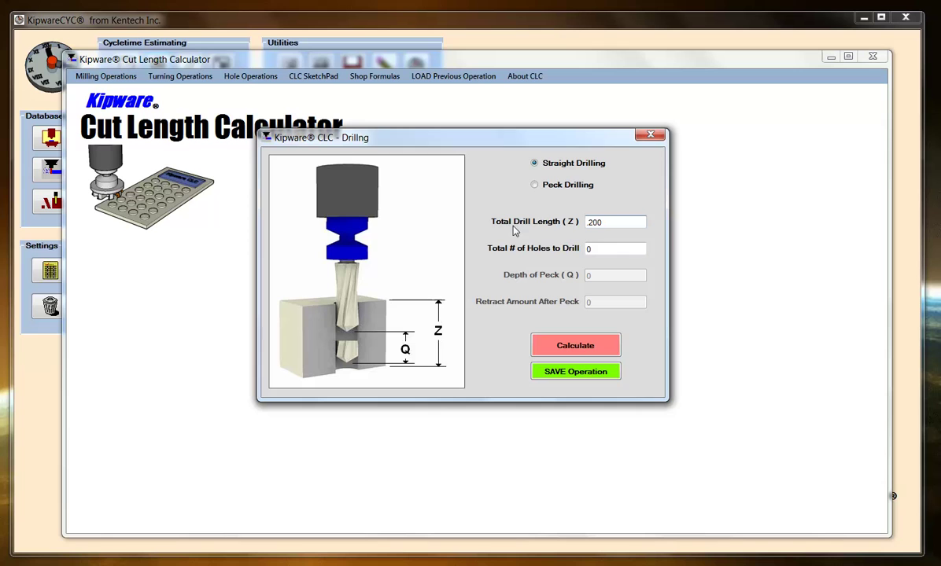
left_click(596, 247)
type("20")
left_click(572, 351)
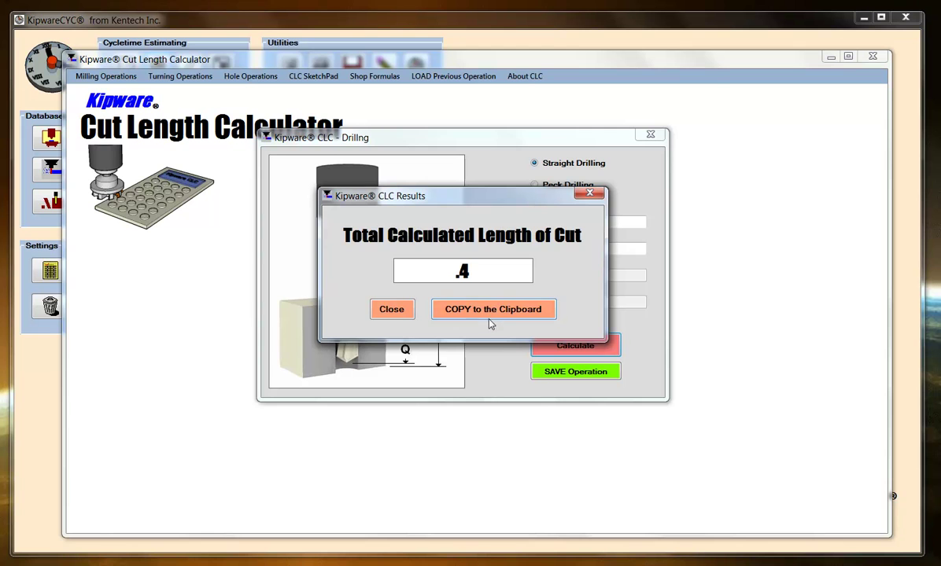
left_click(590, 195)
left_click(649, 136)
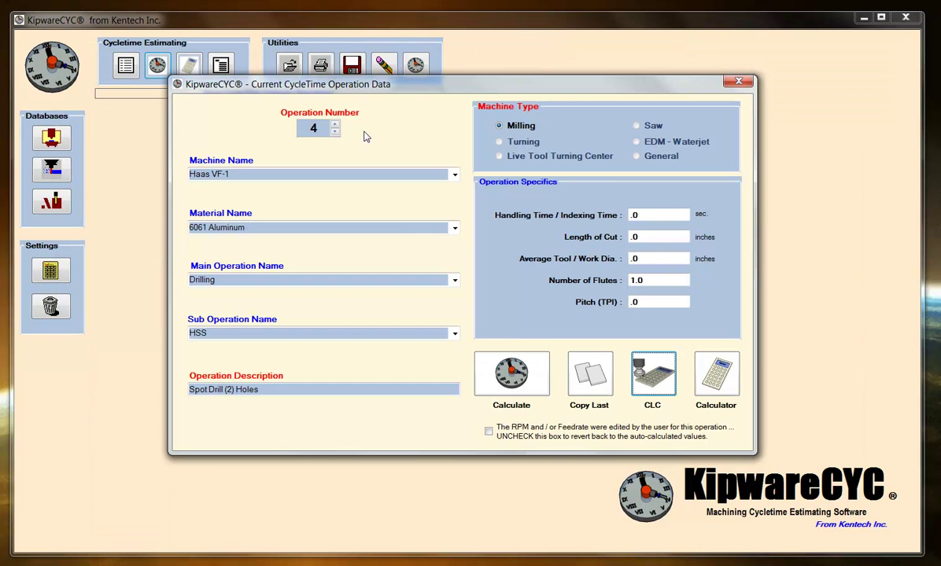
Set operation 4's length of cut to .400 and average tool diameter to .375, calculate its cycle time and close the results.
left_click(658, 236)
type(".400")
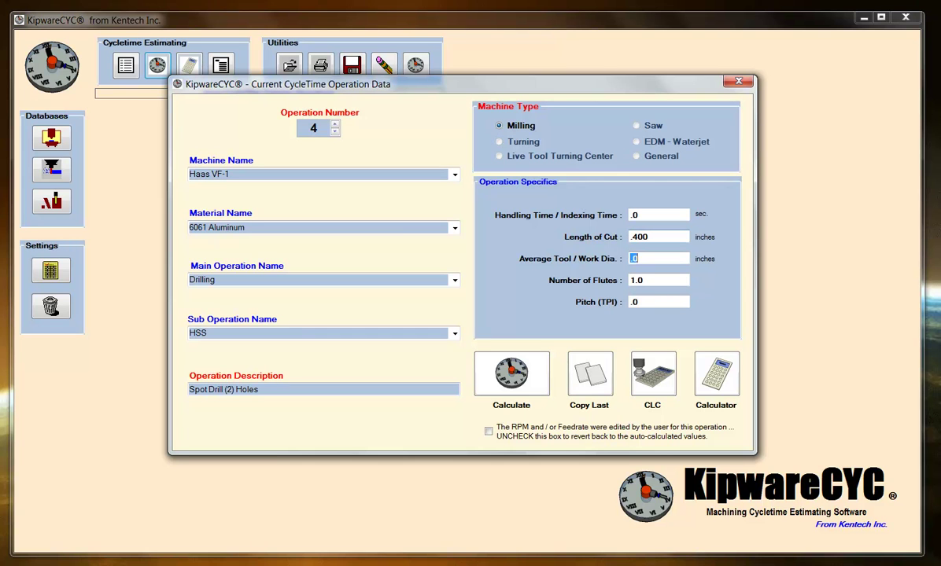
key("Tab")
type(".375")
left_click(511, 361)
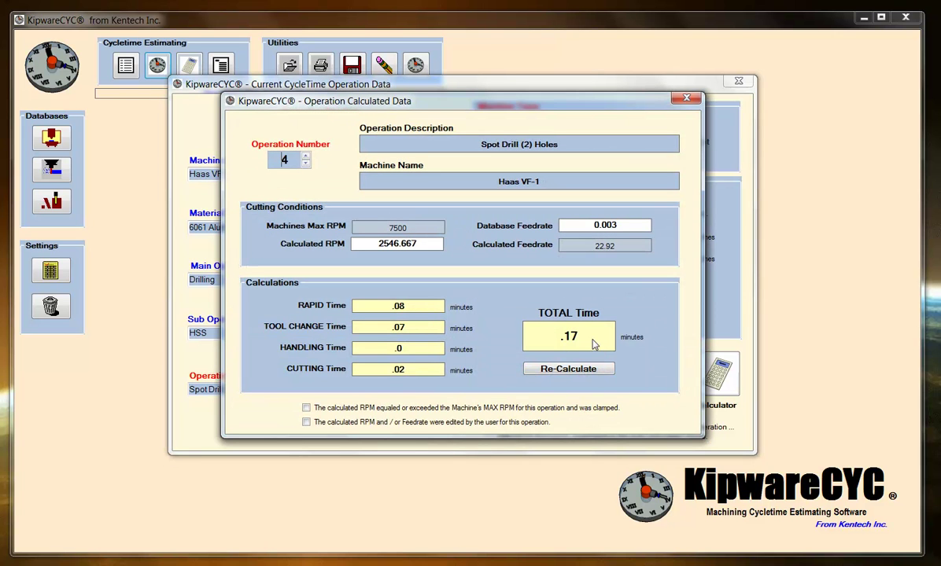
left_click(686, 98)
Add operation 5 to the estimate and copy the last operation's machine and material into it.
left_click(335, 125)
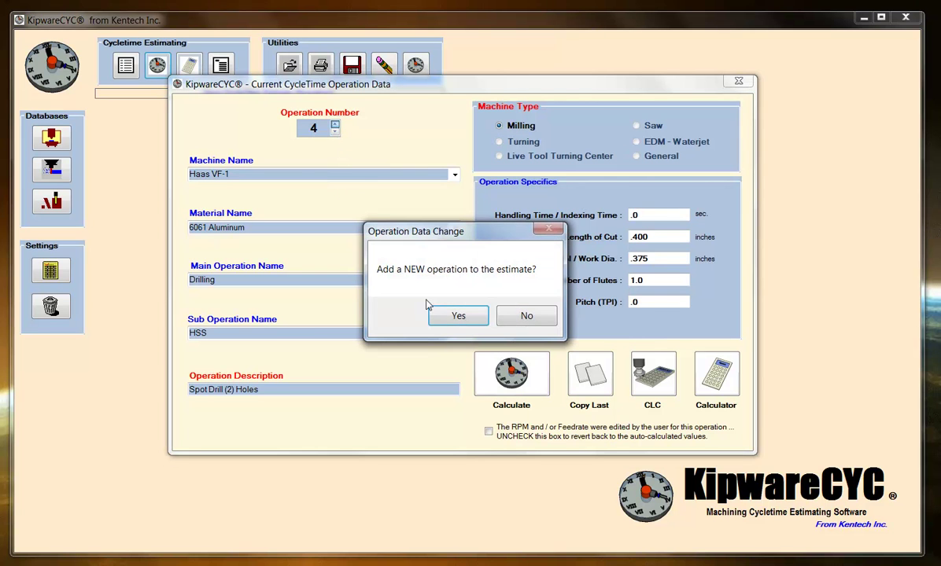
left_click(450, 317)
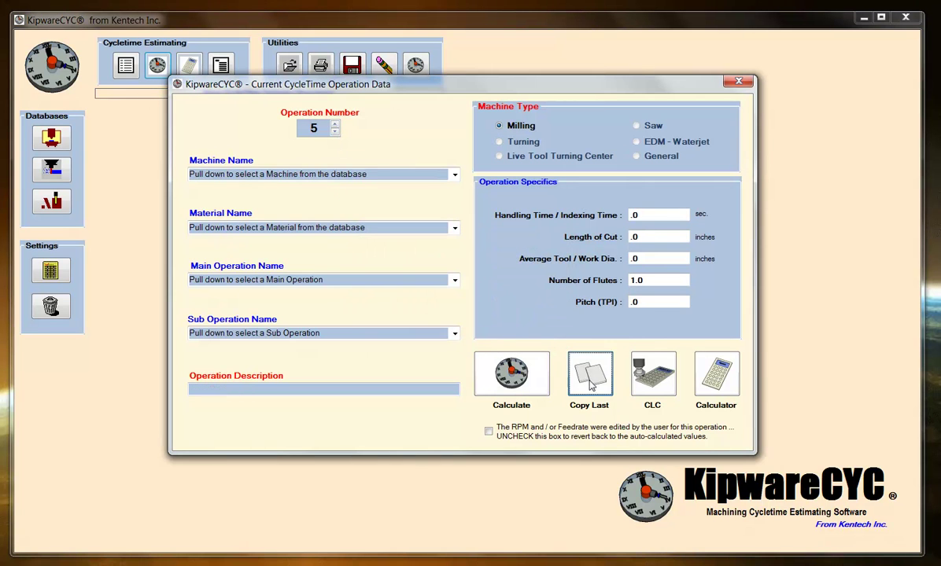
left_click(570, 360)
Set operation 5 to Drilling with the HSS sub operation and describe it as Peck Drill (2) Holes.
left_click(454, 281)
left_click(228, 311)
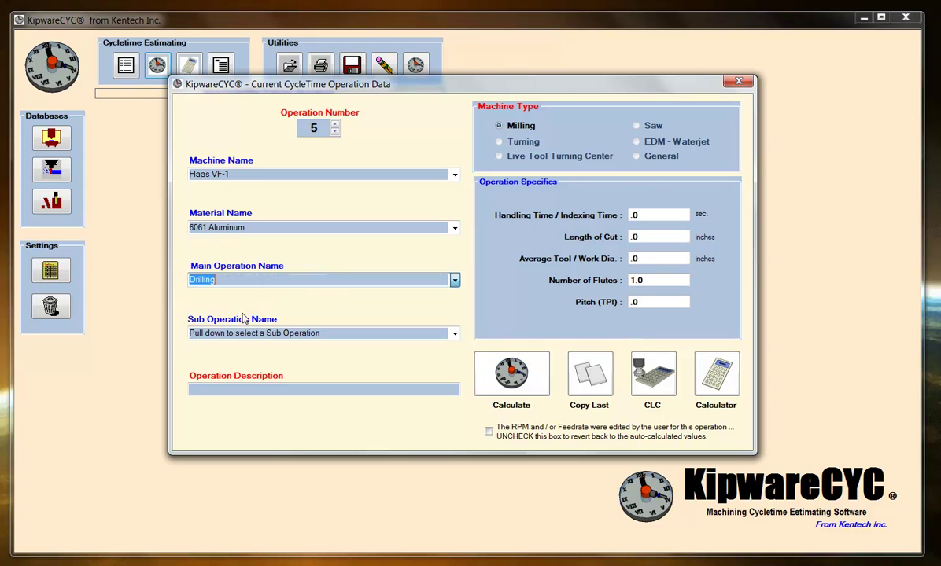
left_click(455, 332)
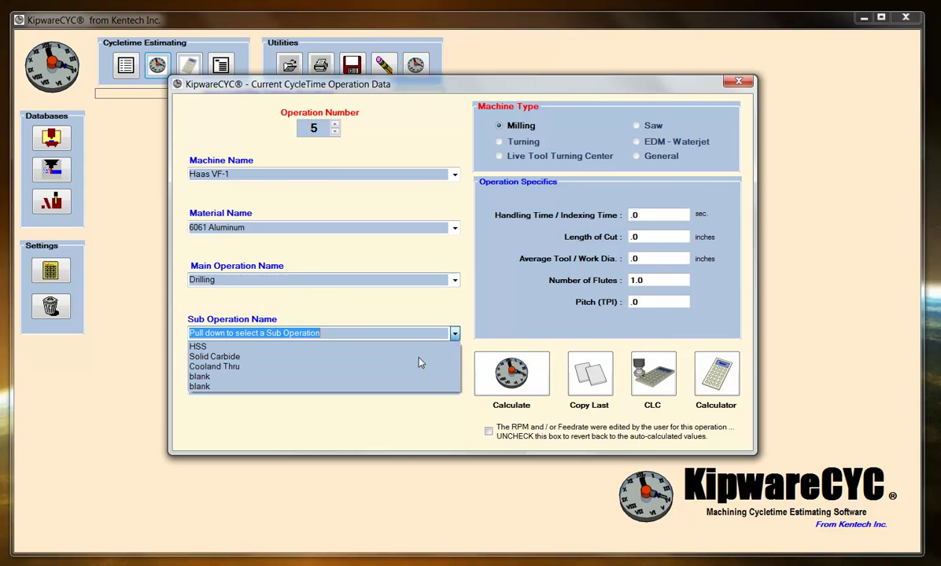
left_click(252, 350)
left_click(249, 391)
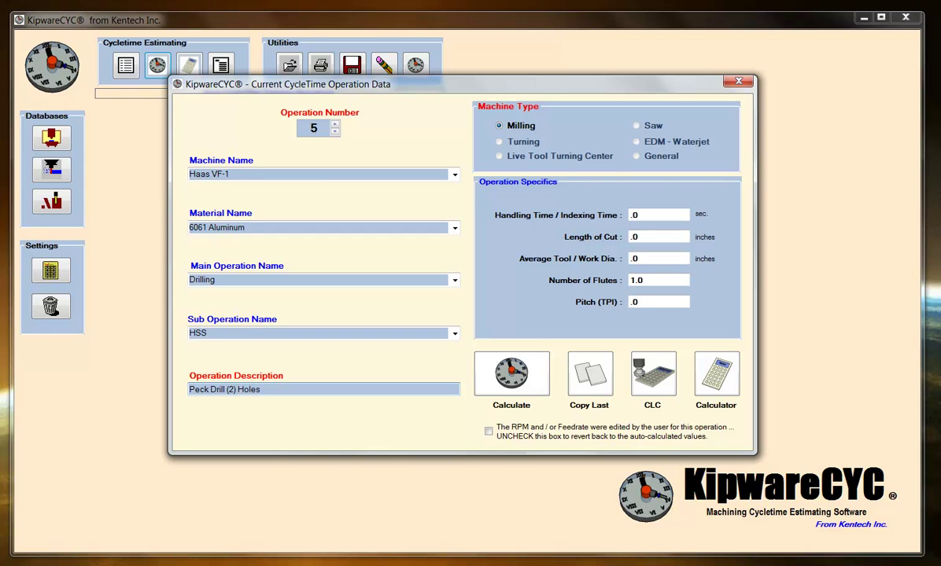
Set up a peck drilling cut length calculation for 2.0 holes with total drill length 1.125, peck depth .100 and retract amount .030.
left_click(645, 236)
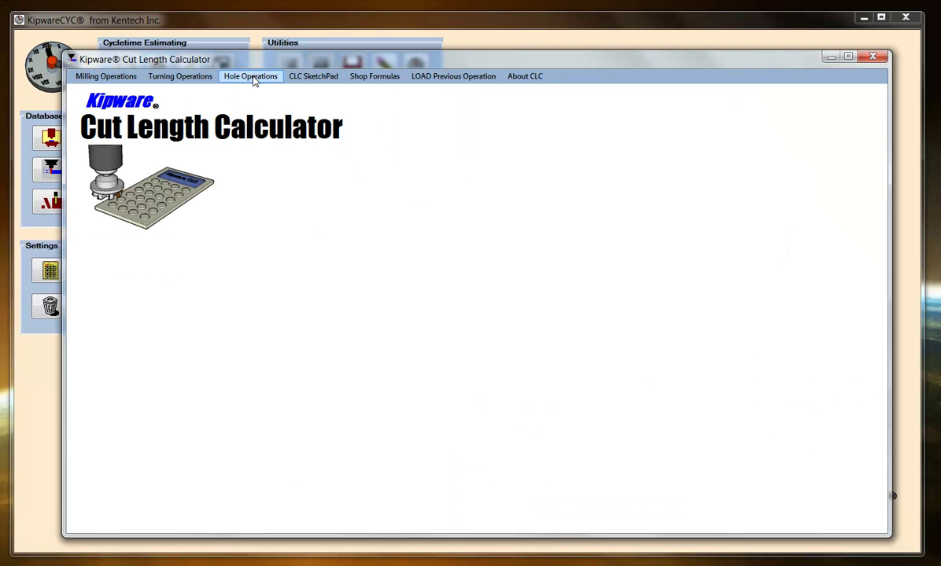
left_click(252, 77)
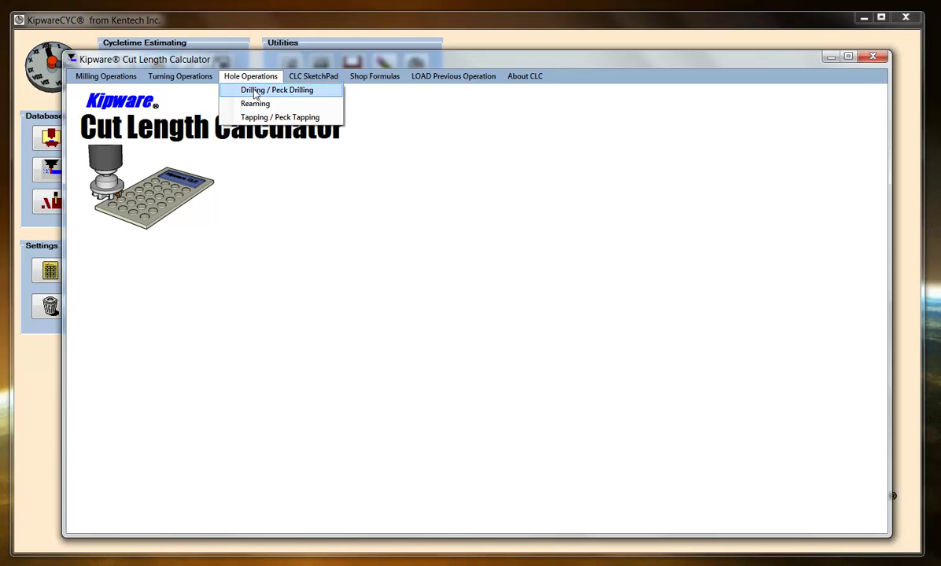
left_click(251, 90)
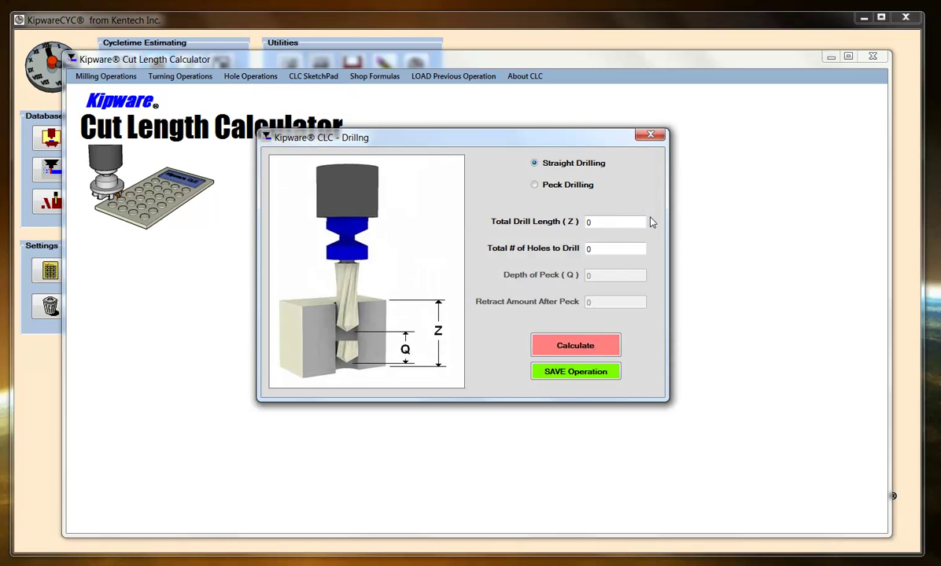
left_click(567, 187)
left_click(599, 222)
type("1.1")
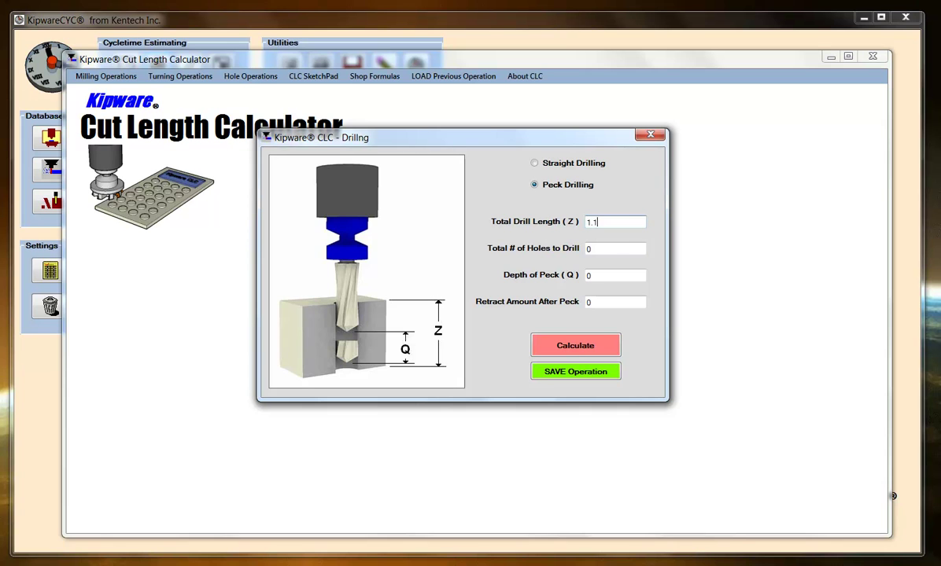
type("25")
key("Tab")
type("2.0")
key("Tab")
type(".100")
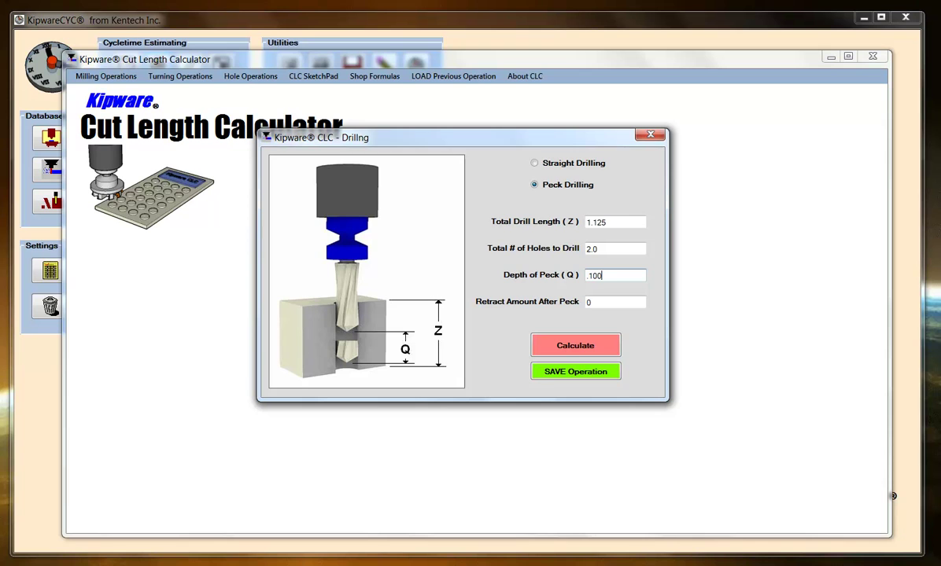
type(".030")
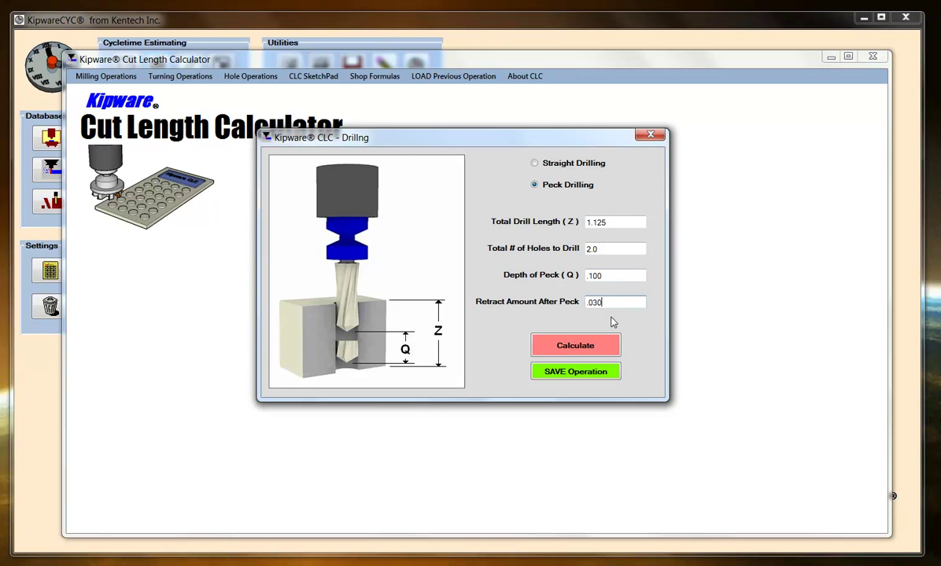
Calculate the peck drilling length of cut, then close the drilling form and minimize the Cut Length Calculator.
left_click(548, 343)
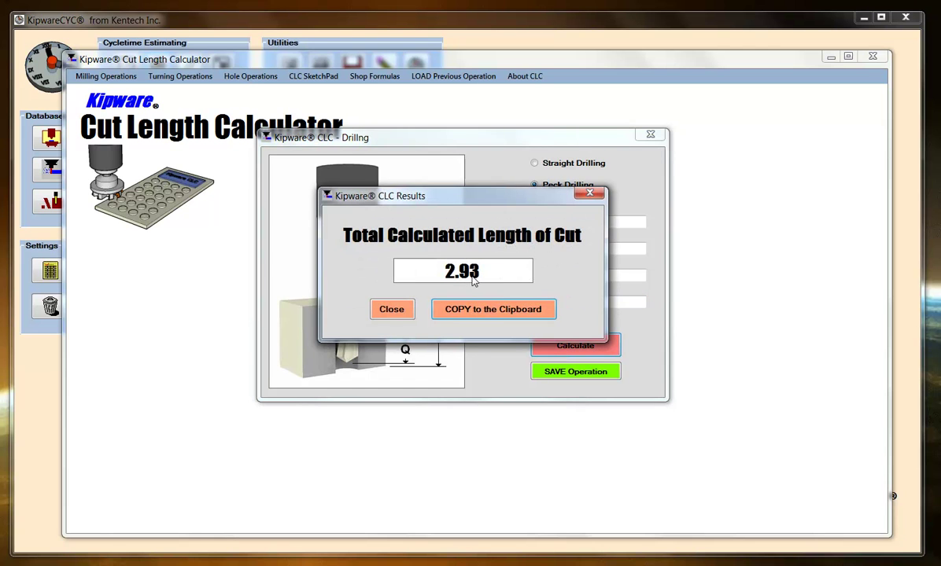
left_click(589, 193)
left_click(650, 134)
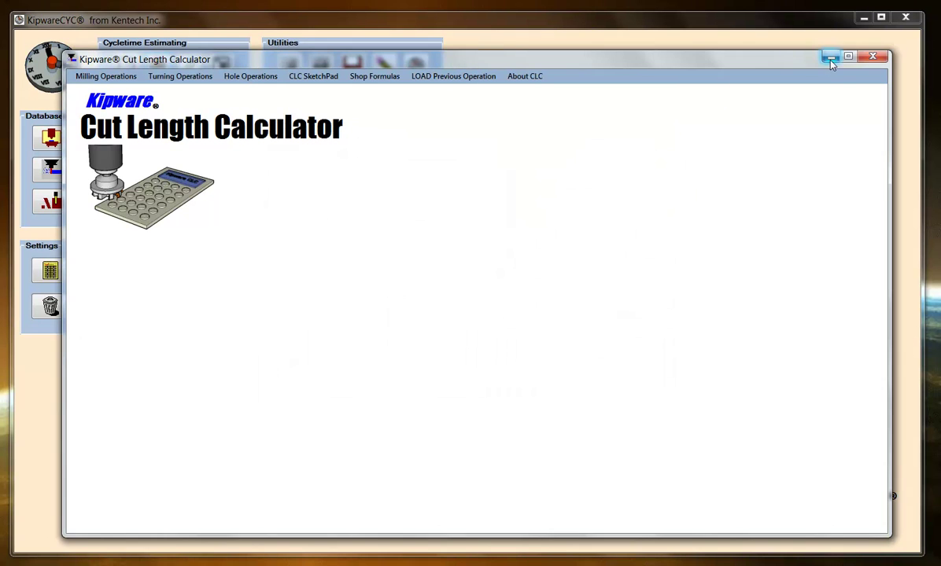
left_click(831, 59)
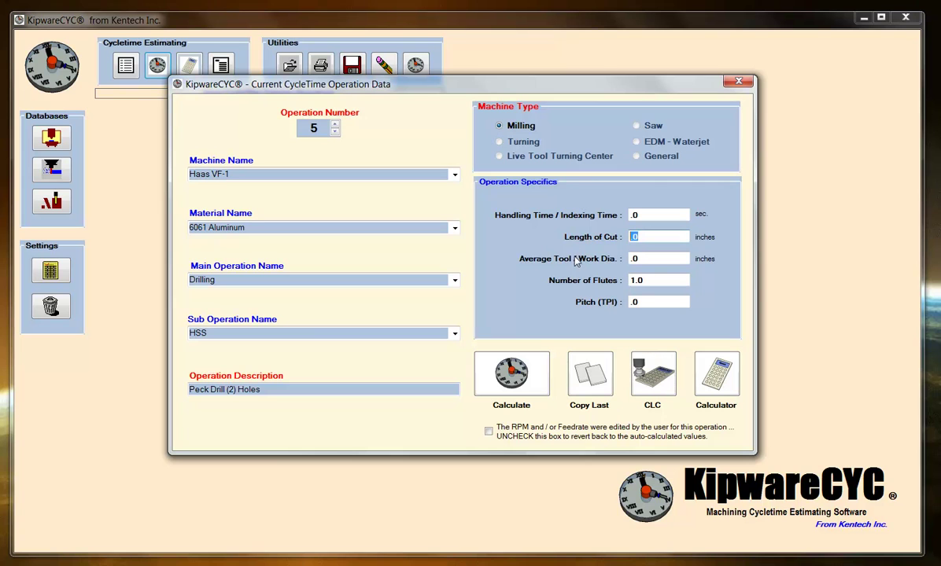
Set operation 5's length of cut to 2.93 and average tool diameter to .750, calculate its cycle time and close the results.
type("2.93")
key("Tab")
type(".750")
key("Tab")
key("Tab")
key("Tab")
key("Return")
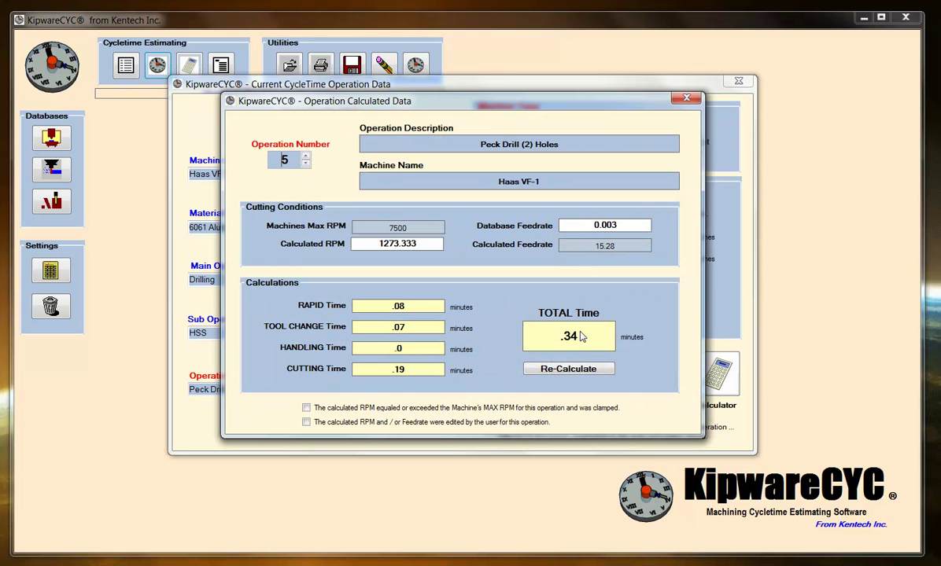
left_click(686, 98)
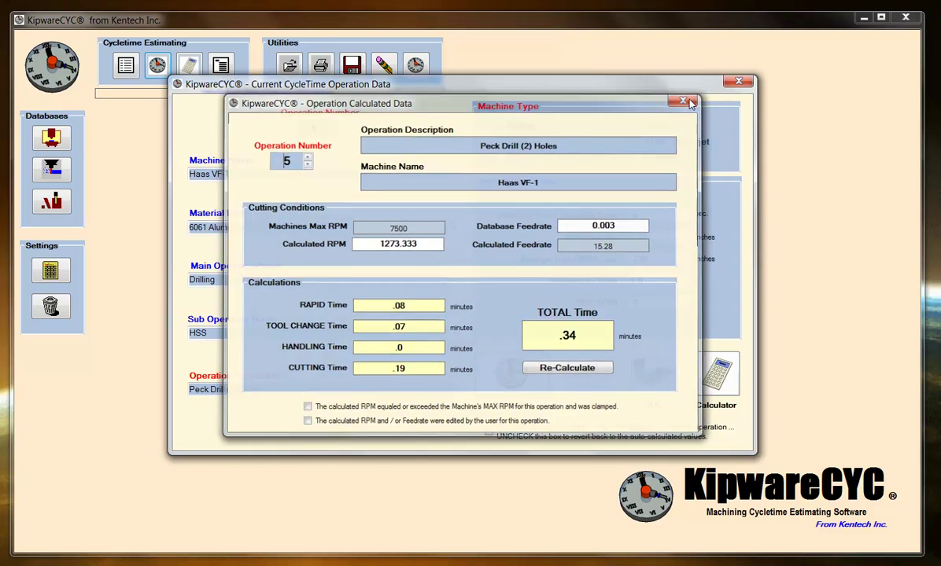
Add operation 6 to the estimate and copy the last operation's machine and material into it.
left_click(335, 123)
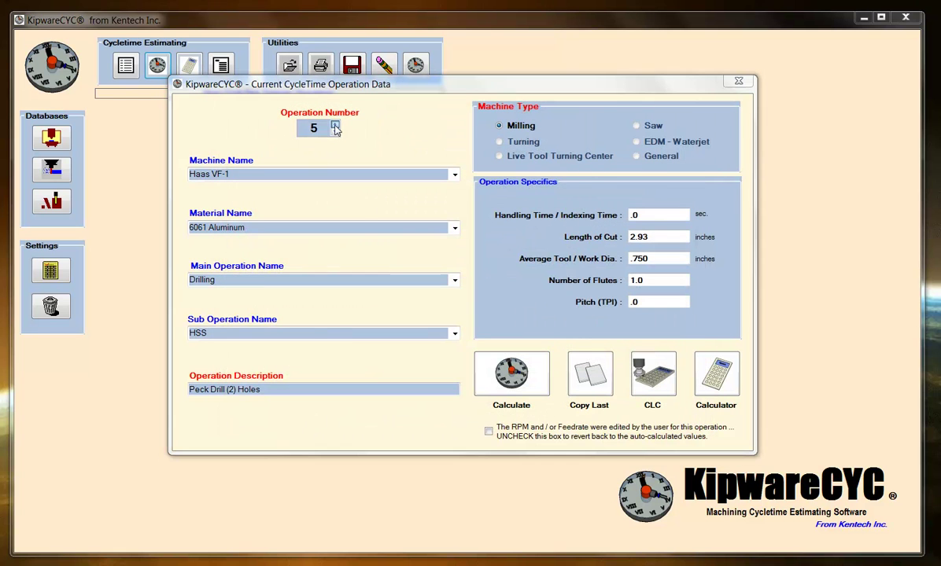
left_click(464, 319)
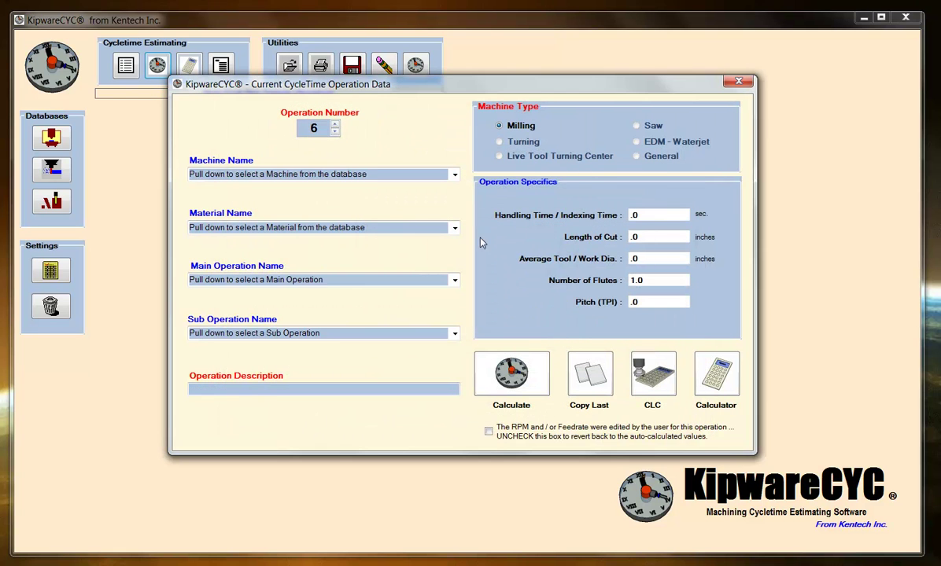
left_click(582, 366)
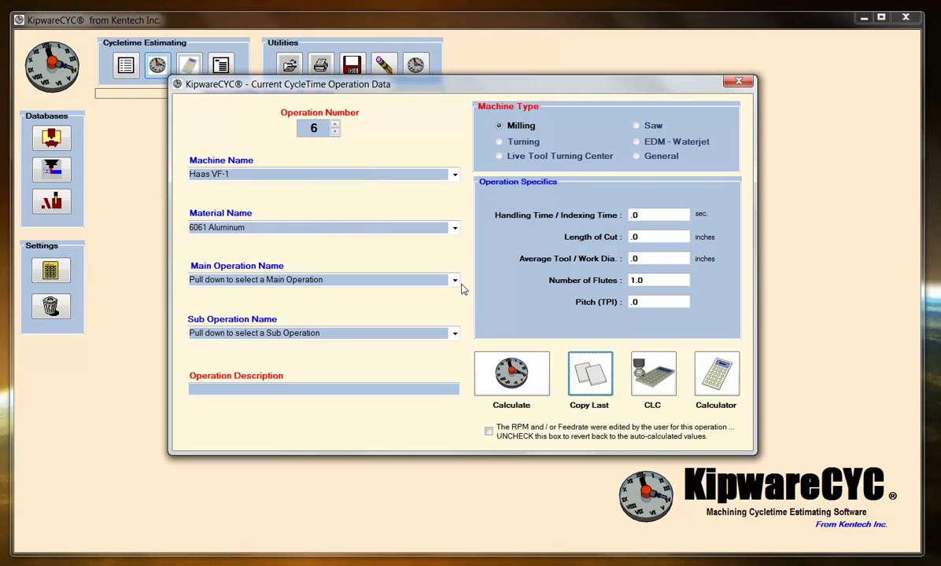
Set operation 6 to Reaming with the HSS sub operation and describe it as Ream (2) Holes.
left_click(455, 283)
left_click(263, 322)
left_click(455, 334)
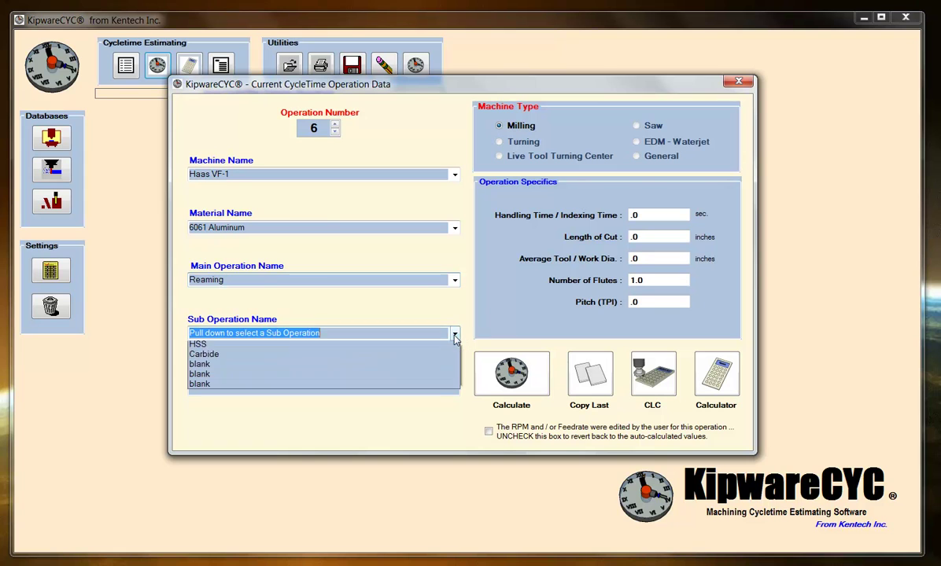
left_click(216, 345)
left_click(223, 388)
type("Ream (2) GHoles")
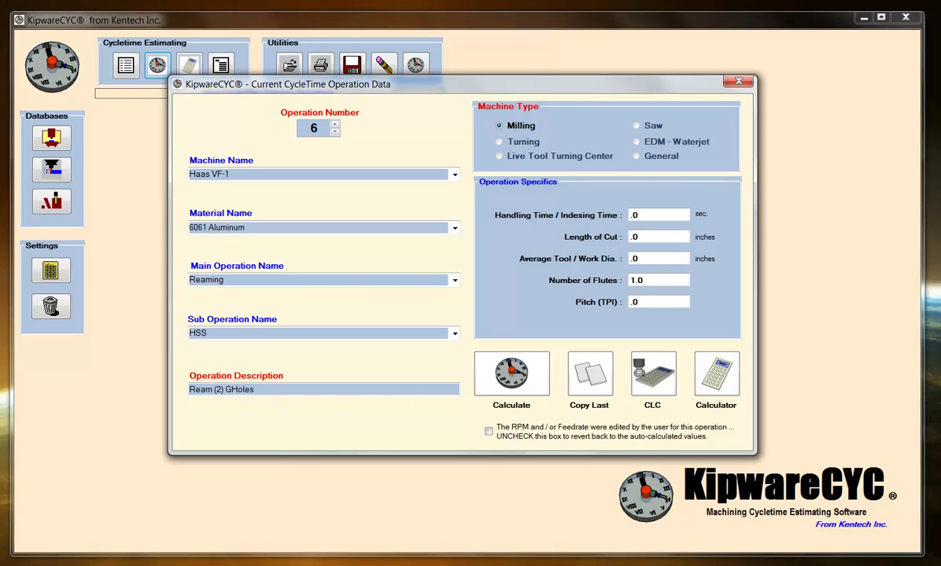
key("Delete")
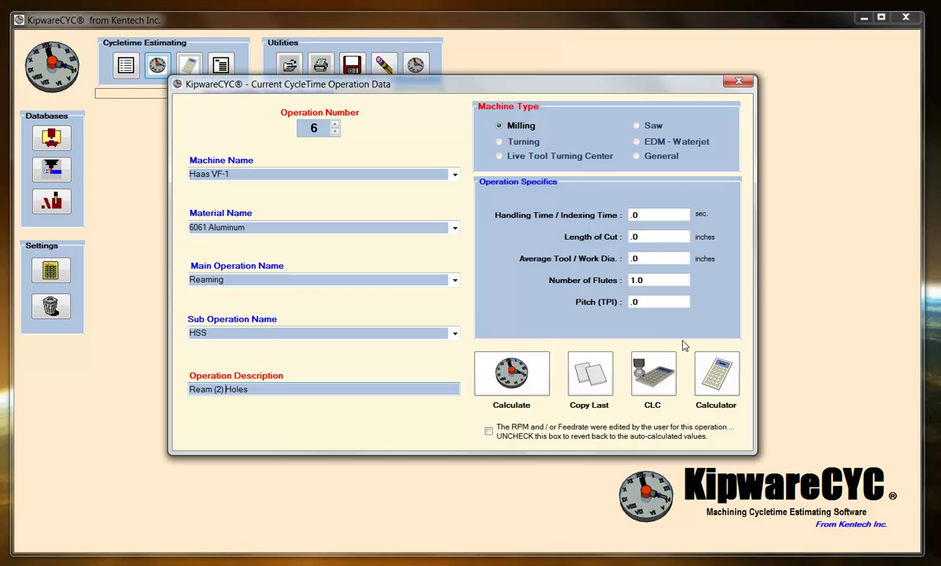
Set up a Feed In / Feed Out reaming cut length calculation for 2.0 holes with a total hole length of 1.100.
left_click(671, 236)
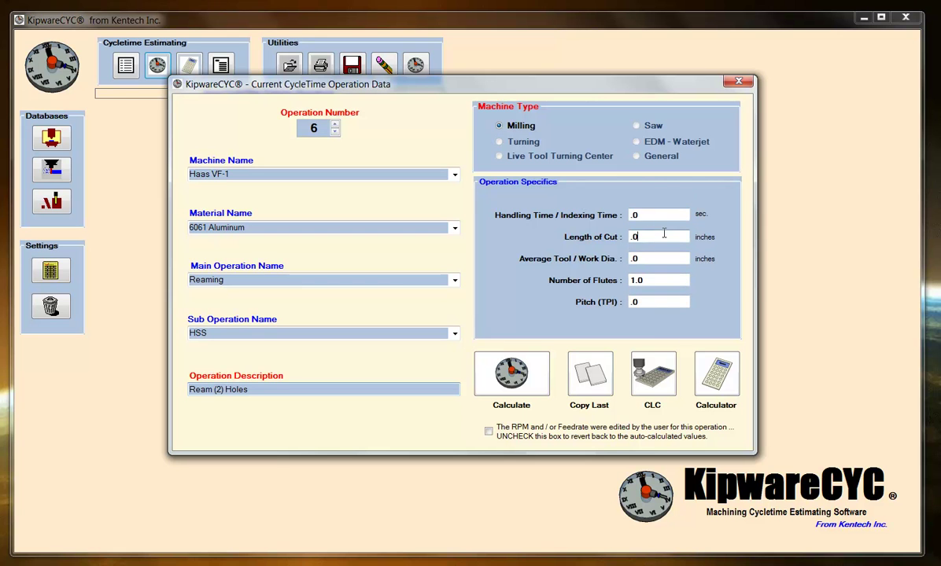
left_click(658, 378)
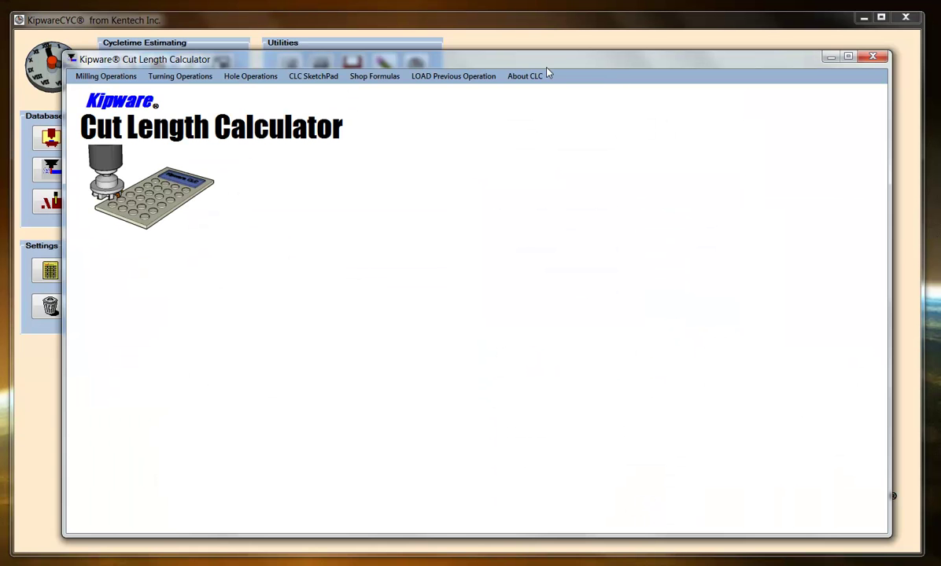
left_click(250, 76)
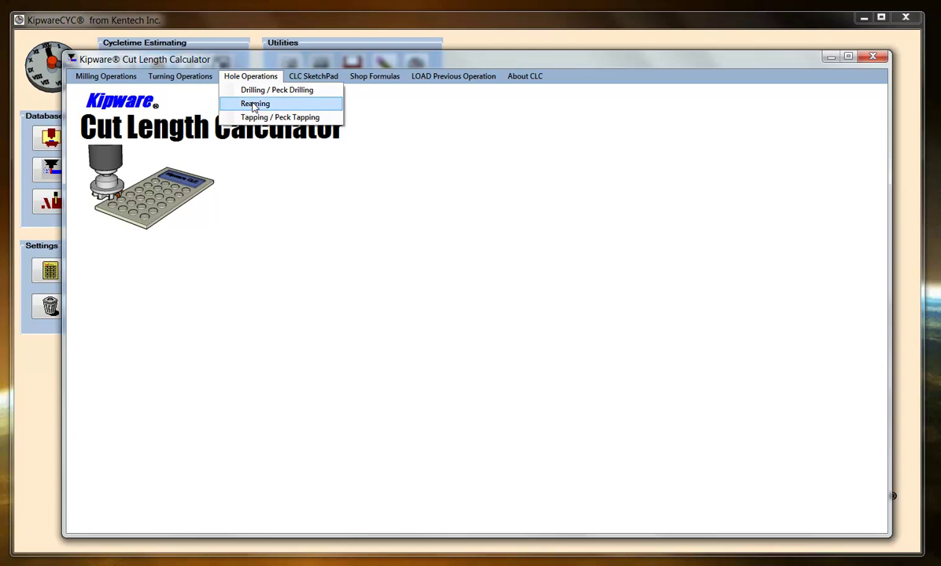
left_click(254, 103)
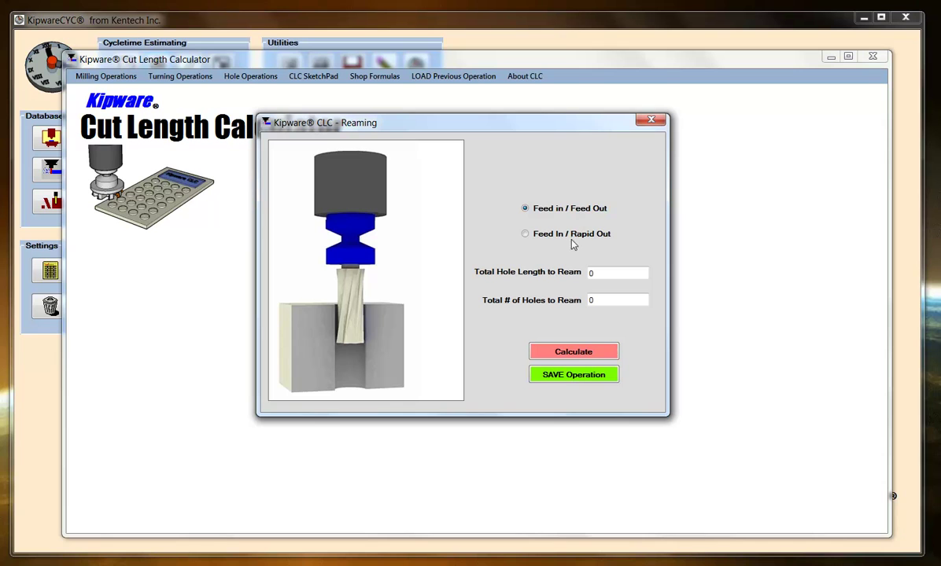
left_click(603, 273)
type("1.11")
type("0")
key("Tab")
type("2.0")
Calculate the reaming length of cut, then close the reaming form and the Cut Length Calculator.
left_click(580, 352)
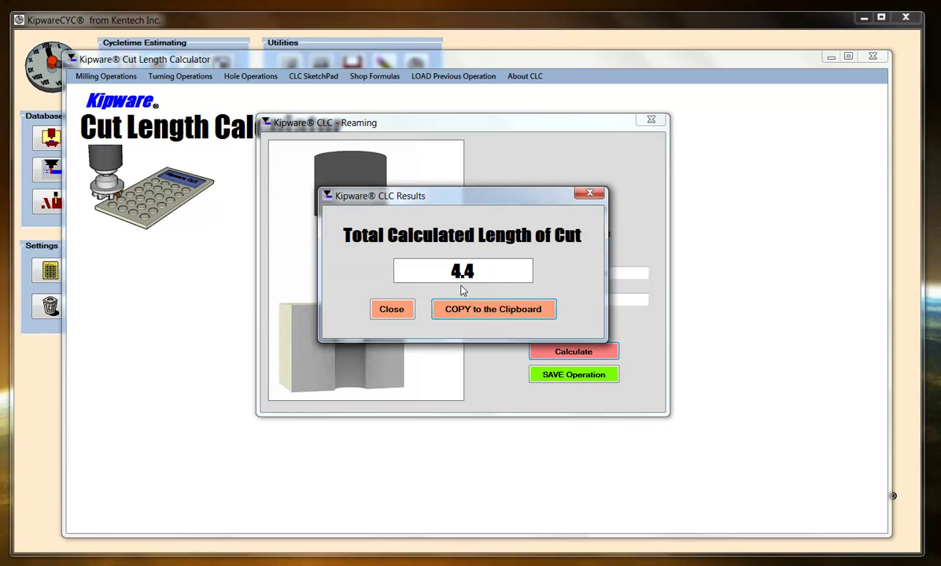
left_click(579, 196)
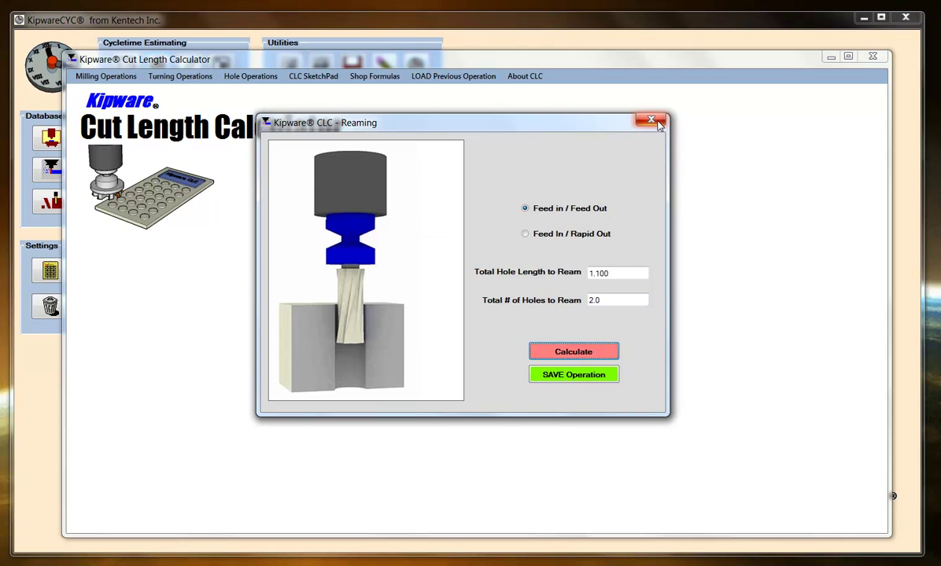
left_click(651, 120)
left_click(871, 56)
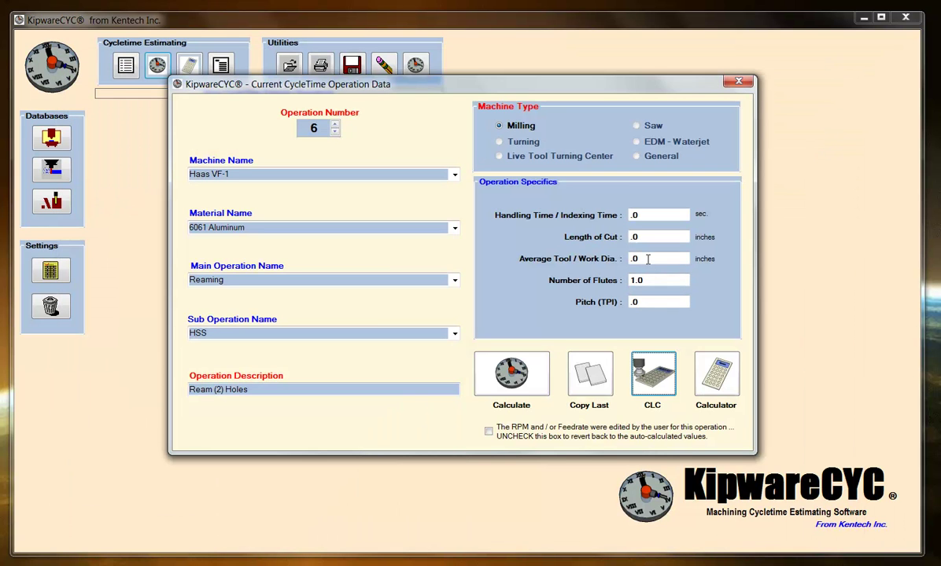
Set operation 6's length of cut to 4.4 and average tool diameter to .750, calculate its cycle time and close the results.
left_click(650, 236)
type("4.4")
key("Tab")
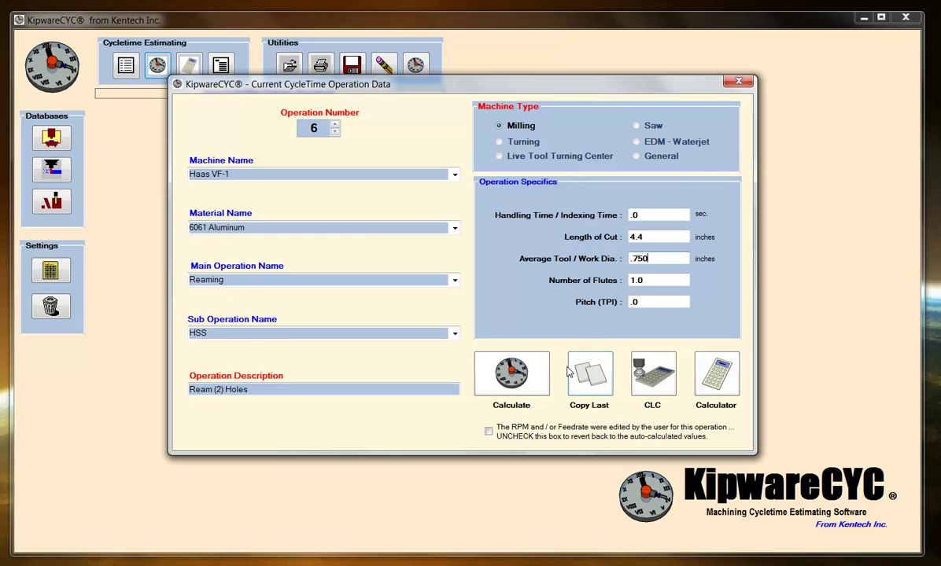
left_click(522, 380)
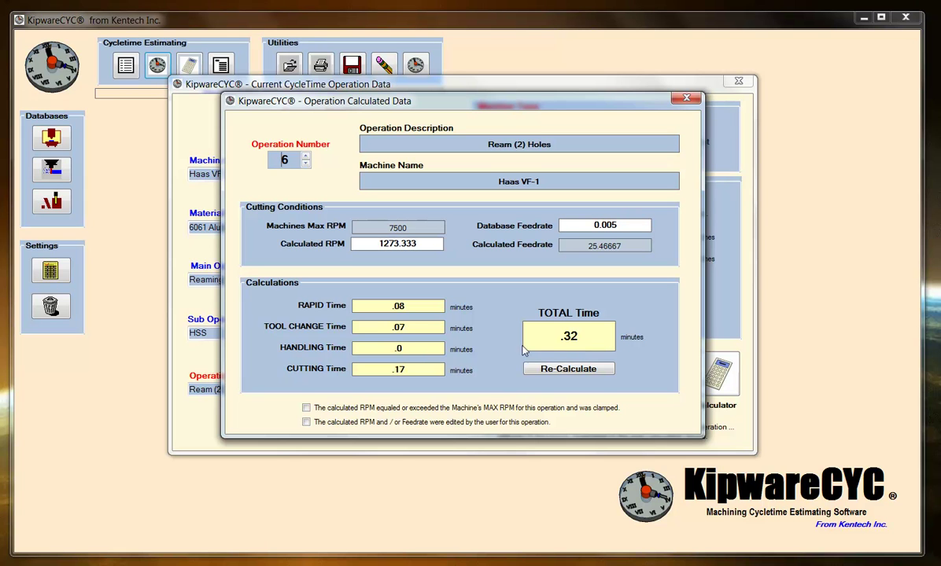
left_click(686, 99)
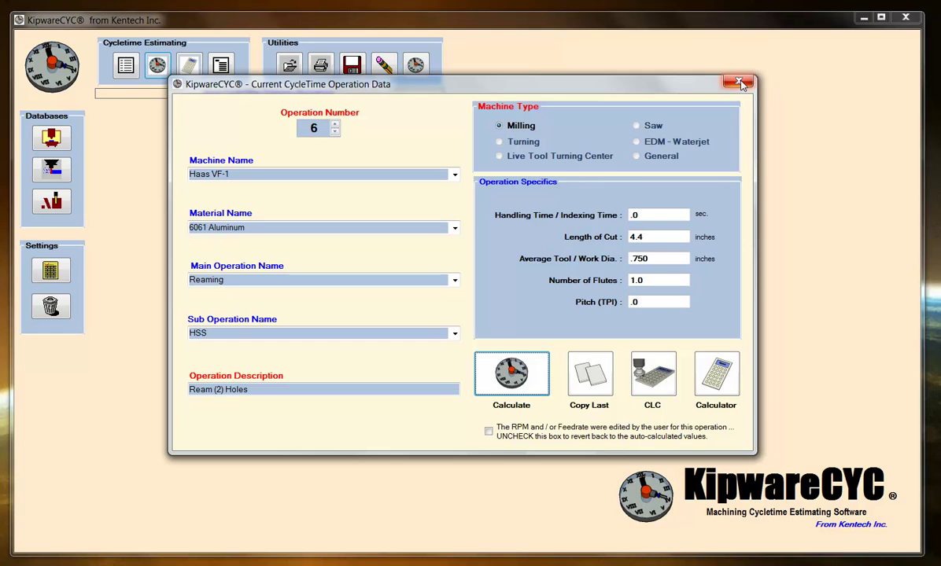
Close the operation data and view the list of all operations with their cycle times.
left_click(739, 82)
left_click(221, 67)
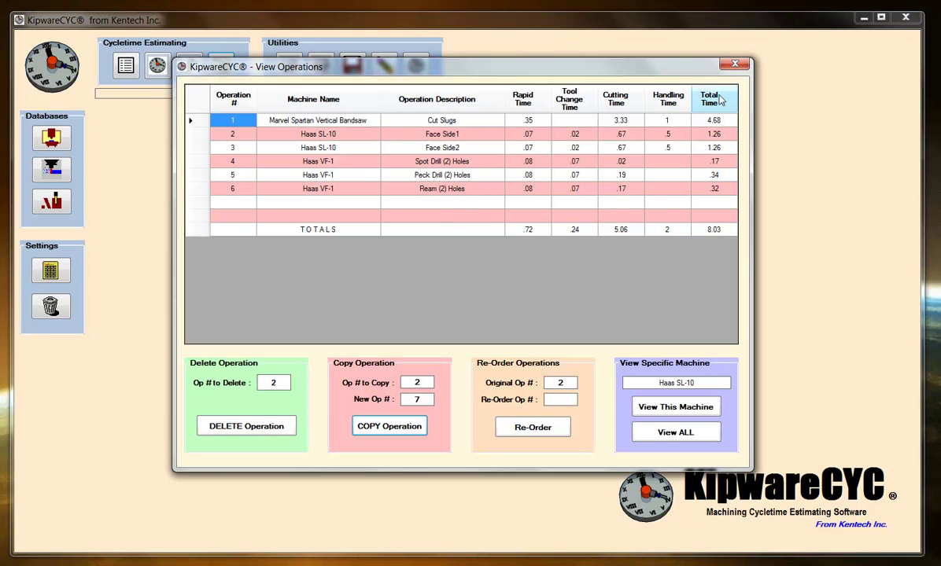
Close the operations list, reopen the cycle time operation data and add operation 7 to the estimate.
left_click(733, 65)
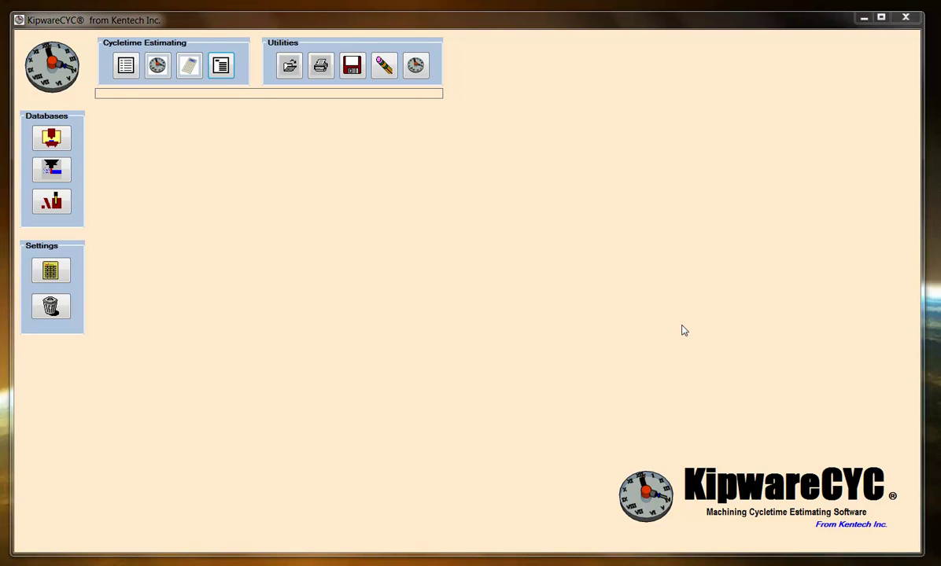
left_click(159, 68)
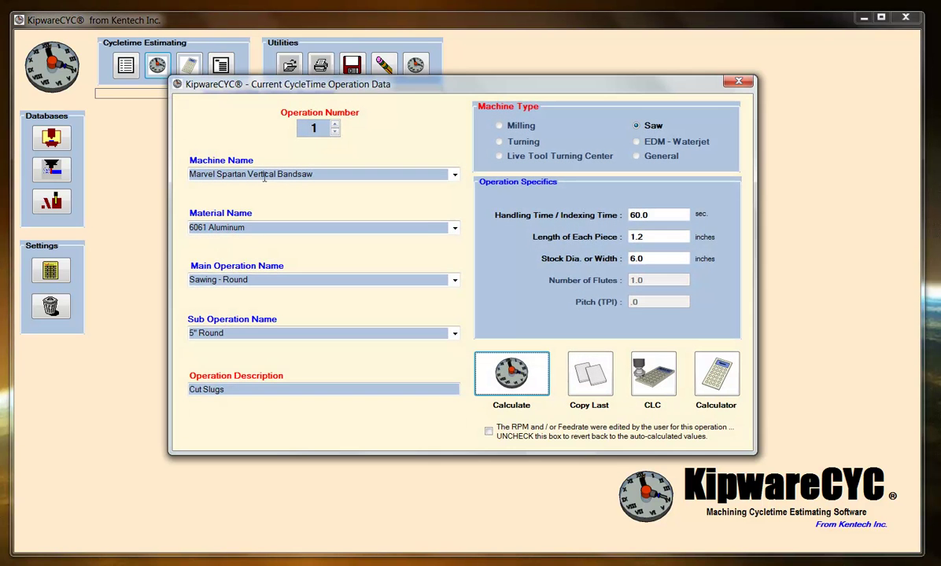
left_click(335, 124)
left_click(335, 125)
left_click(334, 124)
left_click(334, 125)
left_click(334, 124)
left_click(335, 127)
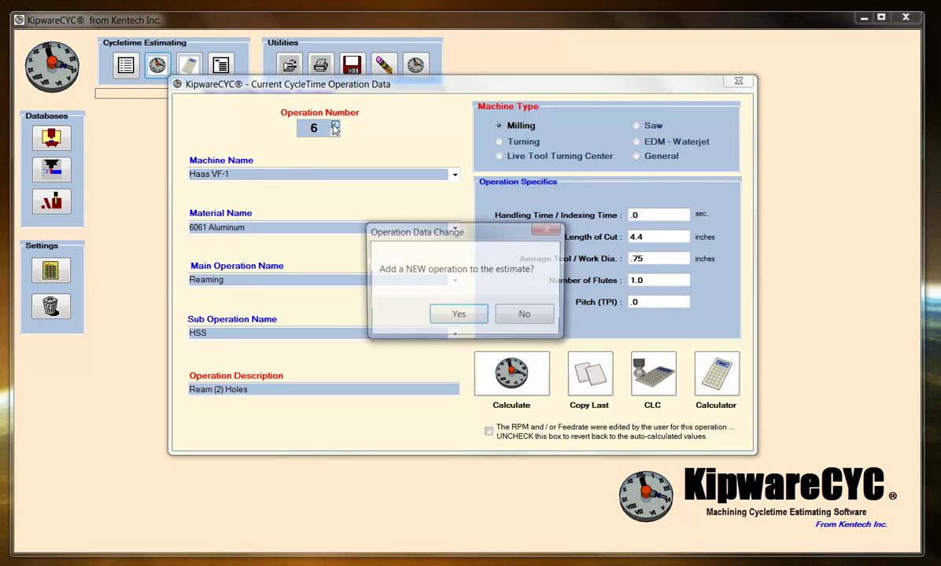
left_click(451, 315)
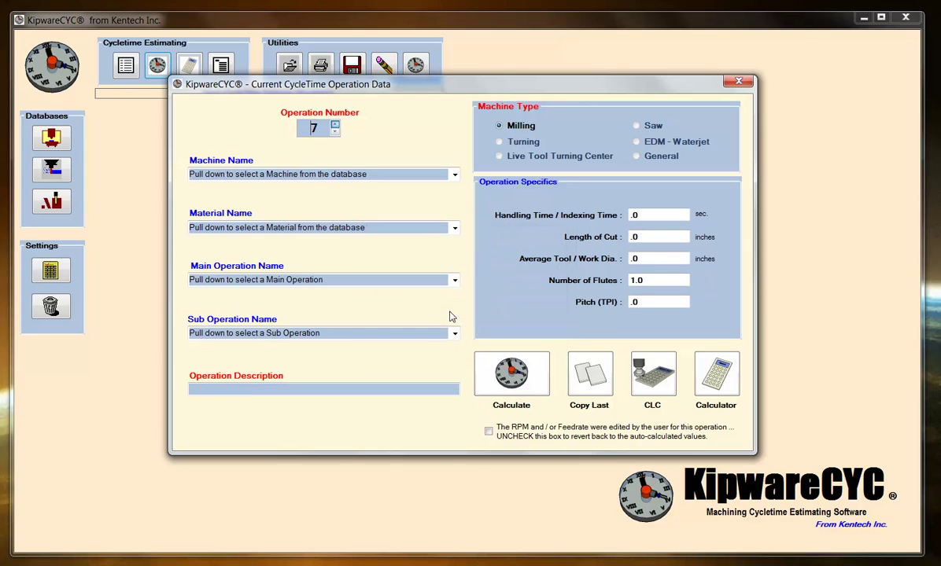
Copy the last machine and material into operation 7, and define it as Rough Milling with End Milling ( HSS ), described as Rough Pocket.
left_click(592, 376)
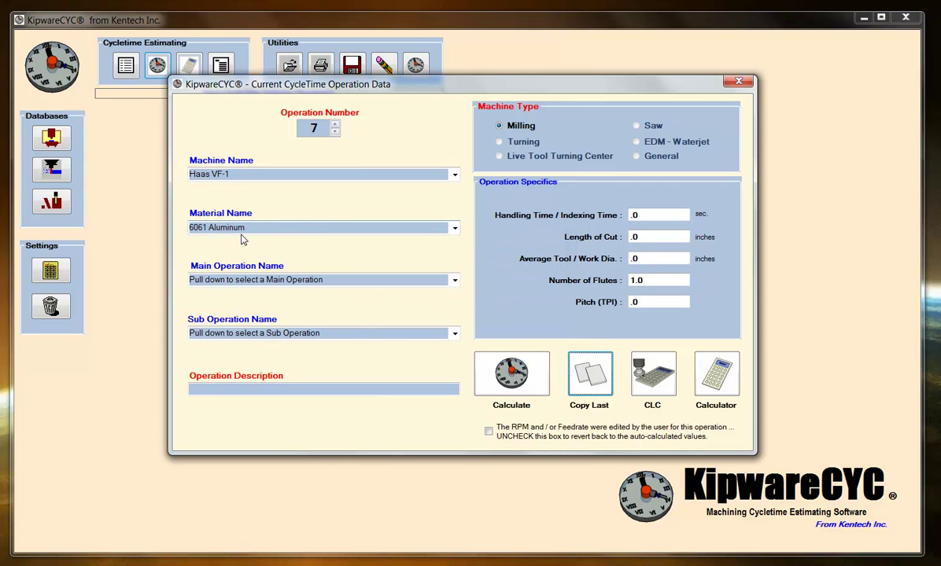
left_click(454, 280)
left_click(265, 295)
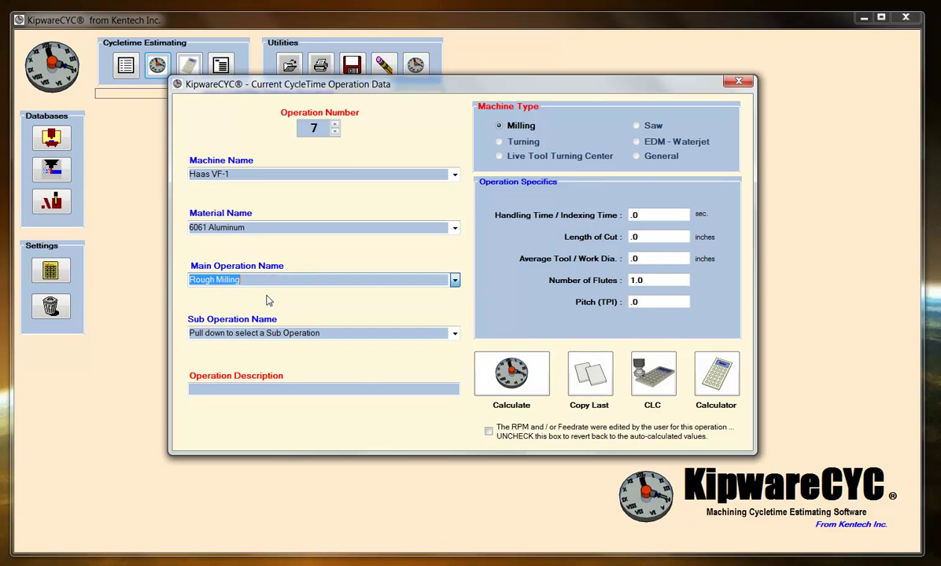
left_click(454, 333)
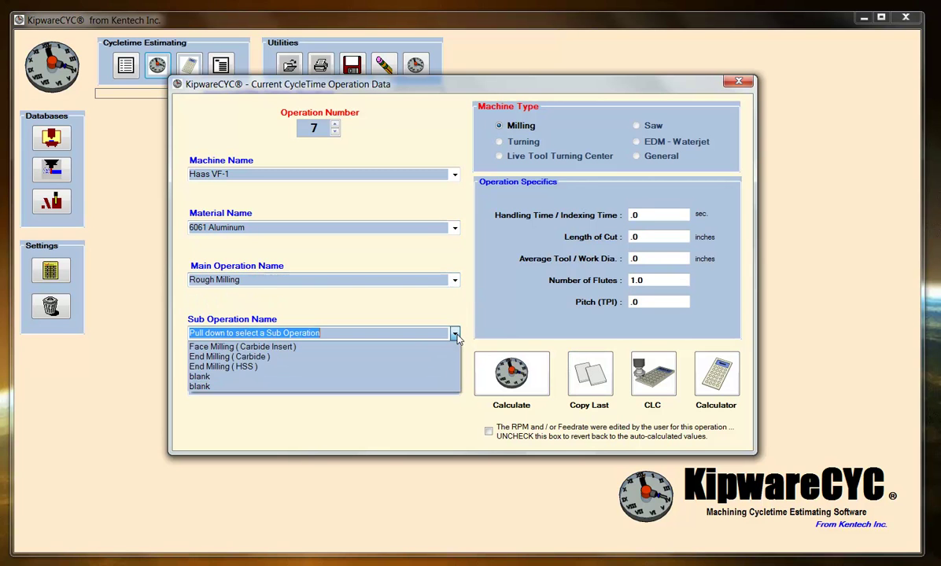
left_click(236, 367)
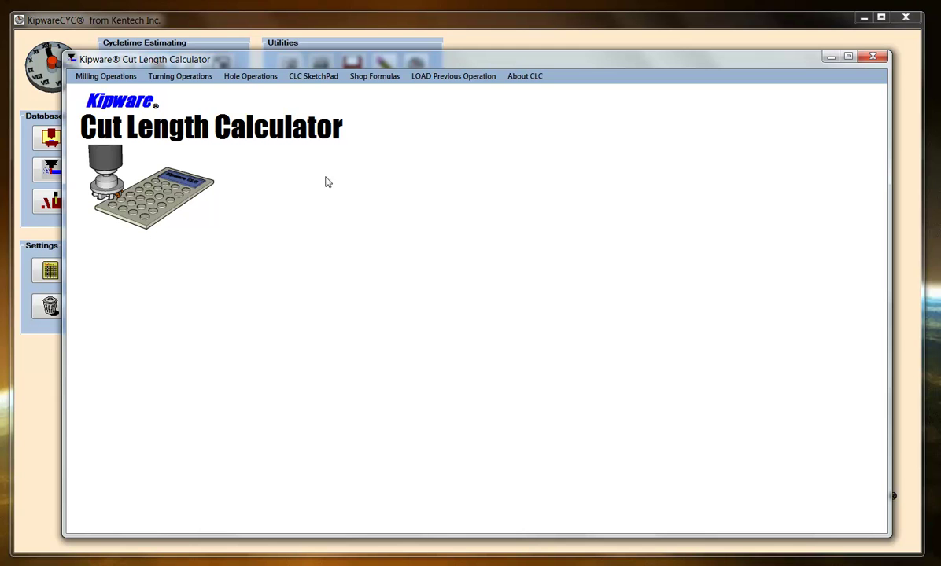
Open the CLC SketchPad from the Cut Length Calculator, enlarge its window and load the CLC_Mill_Sample.shp drawing.
left_click(322, 76)
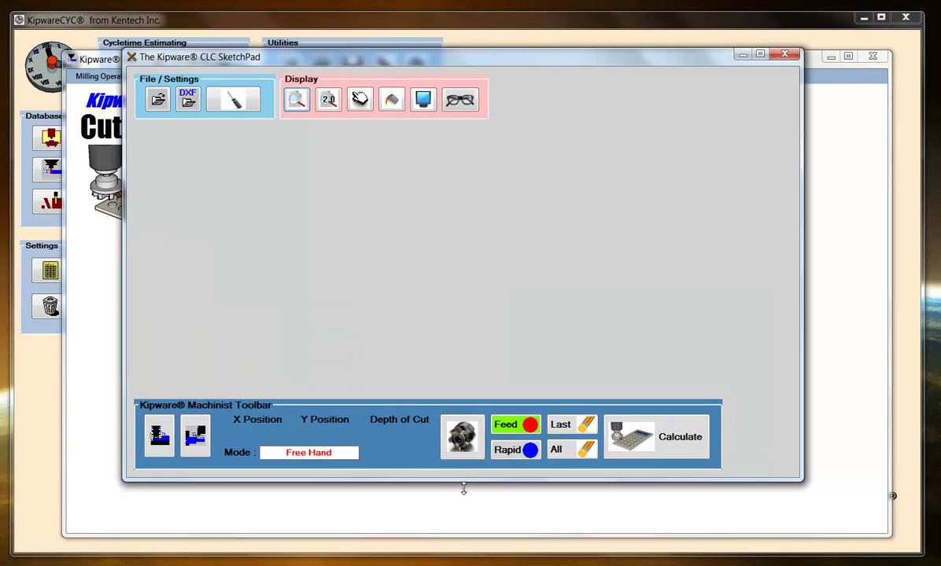
left_click_drag(458, 480, 461, 519)
left_click_drag(801, 332, 891, 320)
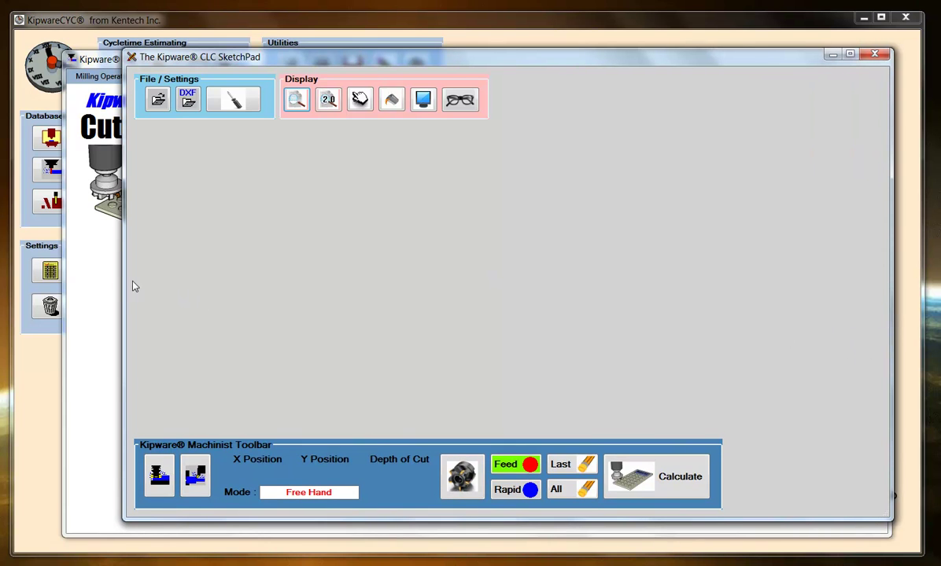
left_click_drag(121, 271, 67, 271)
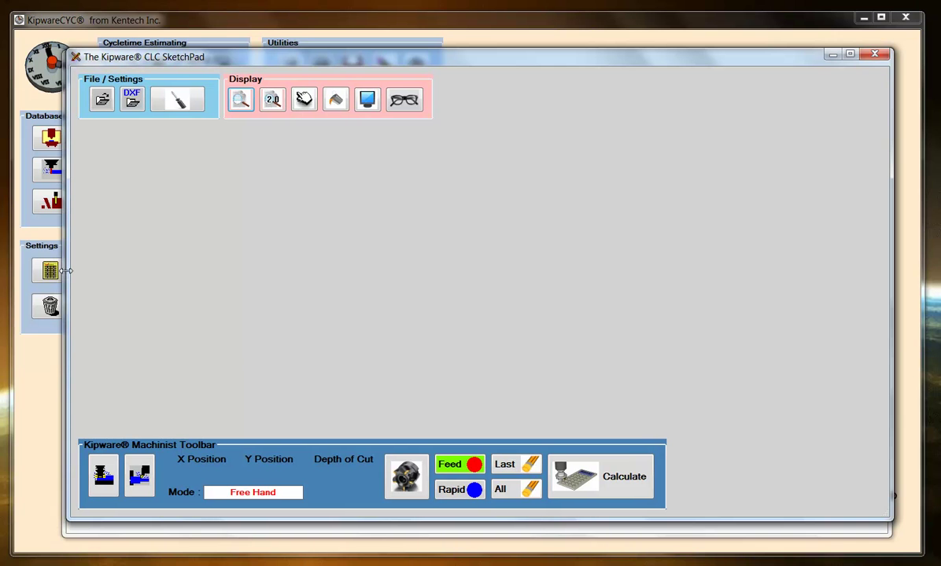
left_click(102, 99)
double_click(292, 324)
left_click(580, 314)
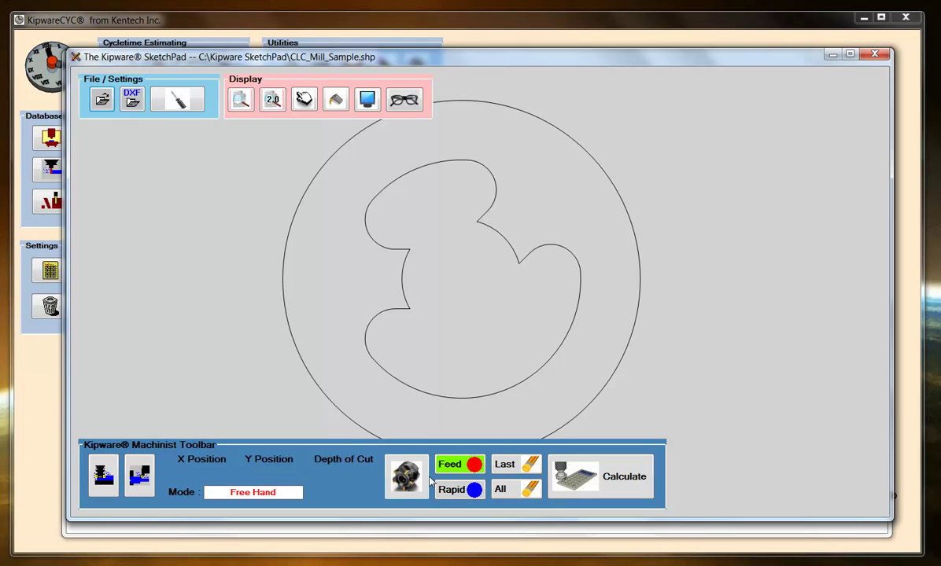
Set the .500 Round Tool from the machinist tool library as the default tool.
left_click(406, 487)
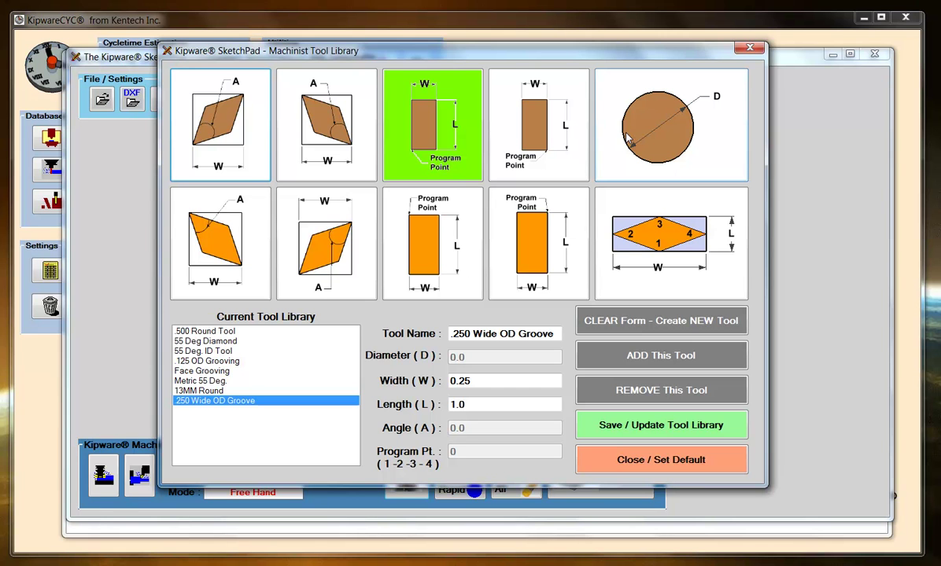
left_click(220, 332)
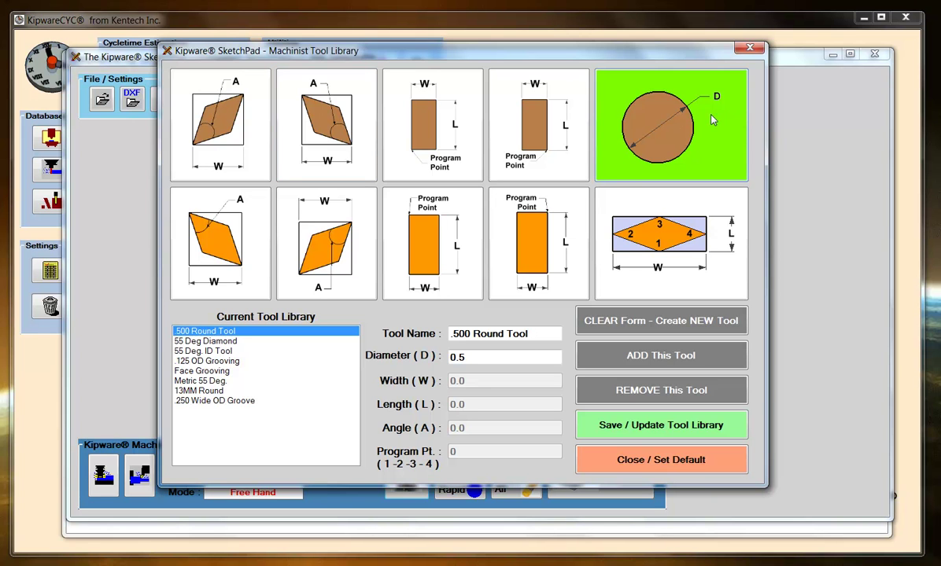
left_click(692, 461)
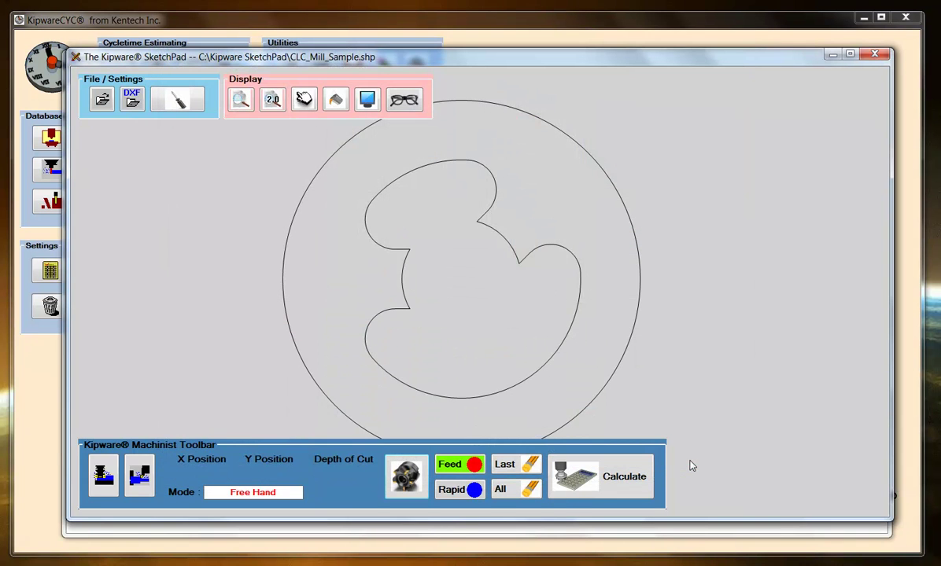
Lay out a free-hand milling feed path from the pocket's center through its lobes until the whole pocket area is covered.
left_click(101, 474)
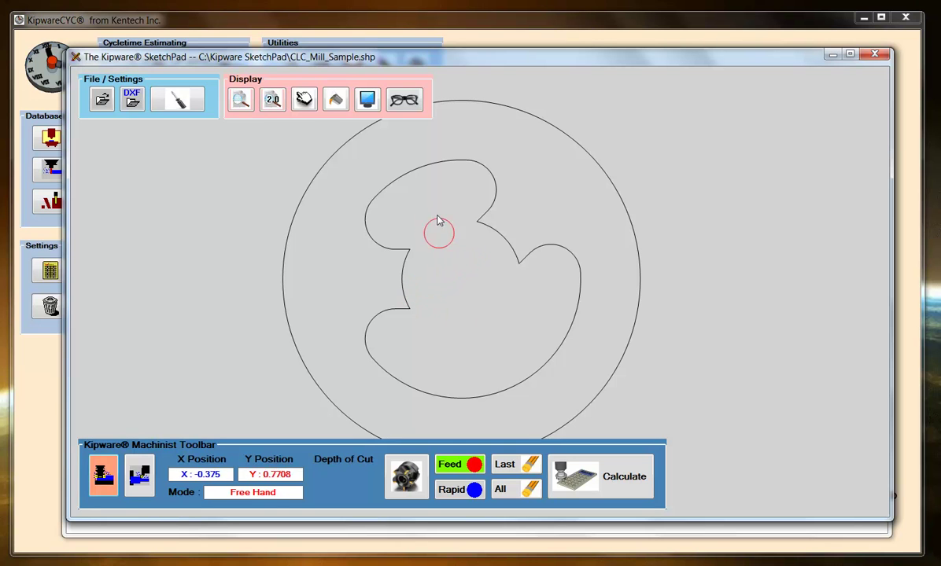
left_click(461, 270)
left_click(471, 251)
left_click(440, 254)
left_click(438, 280)
left_click(465, 290)
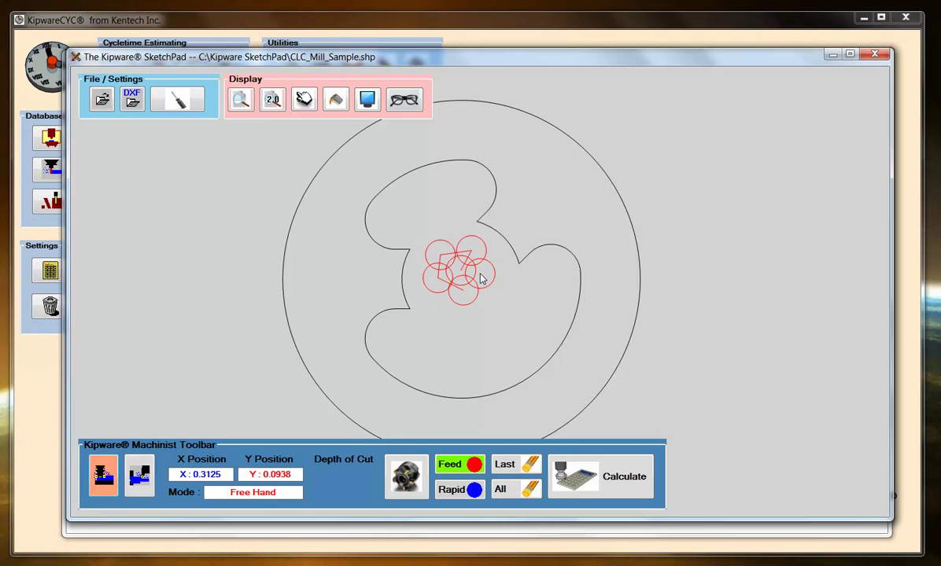
left_click(477, 270)
left_click(497, 261)
left_click(476, 240)
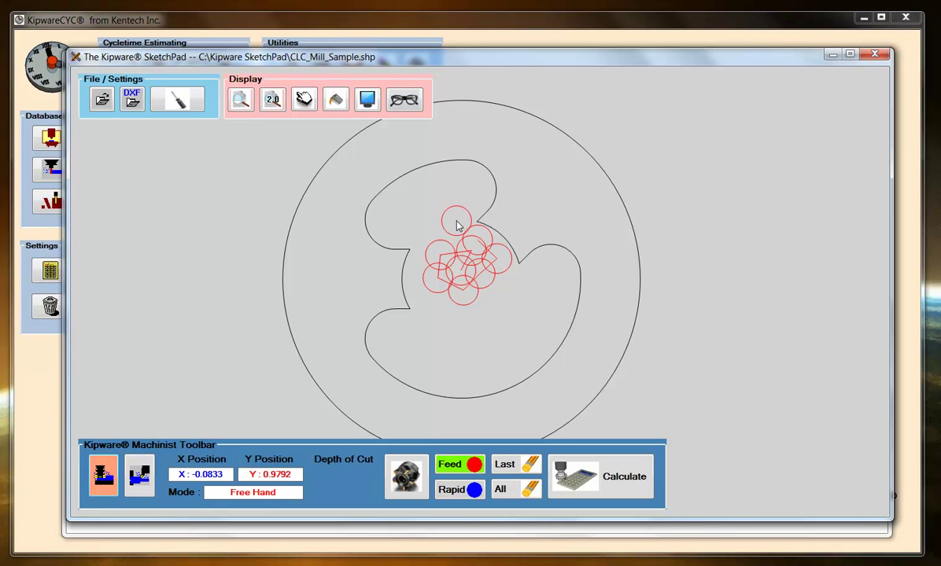
left_click(458, 221)
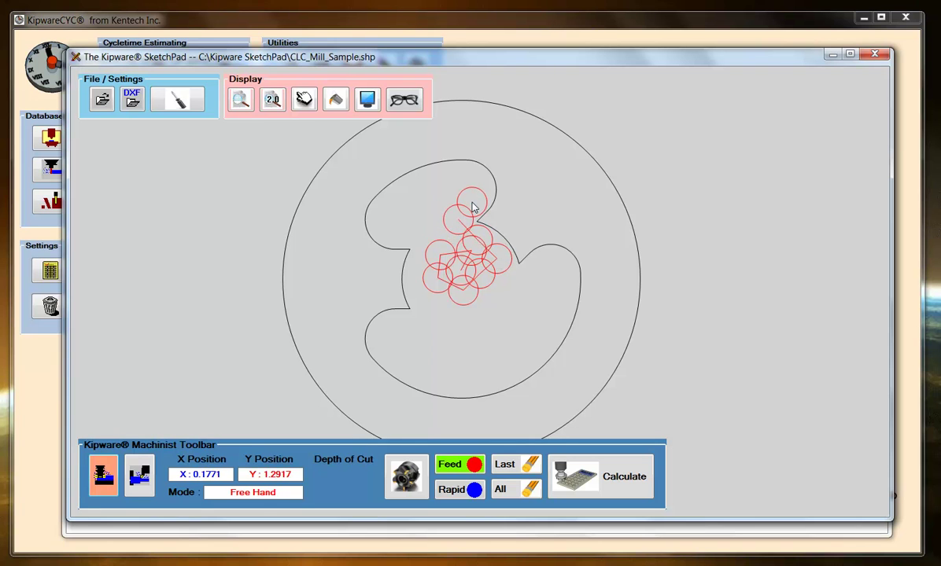
left_click(478, 193)
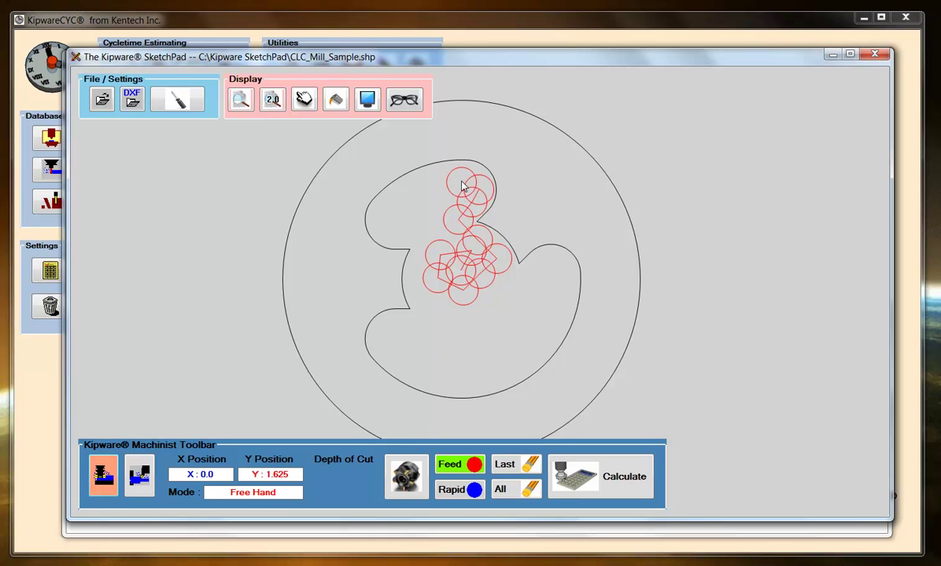
left_click(468, 180)
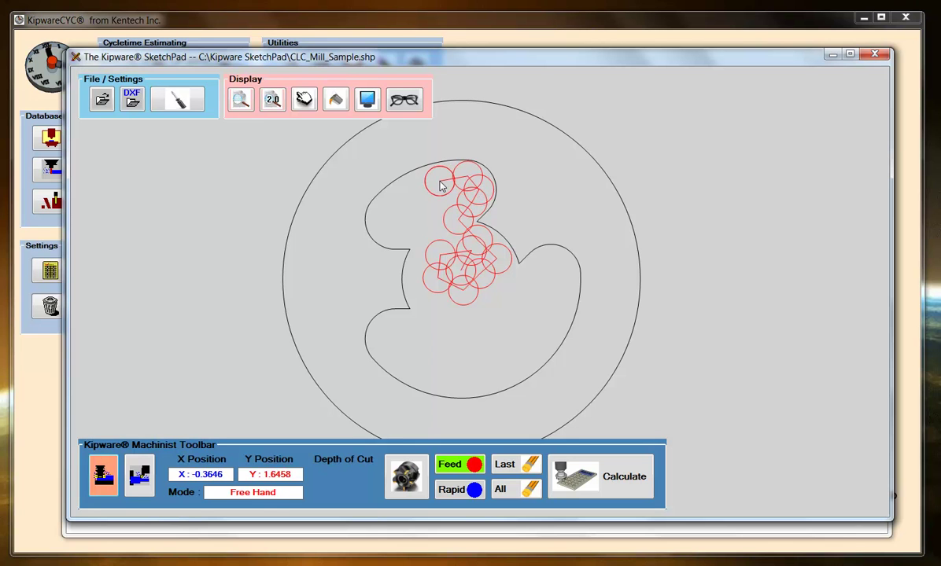
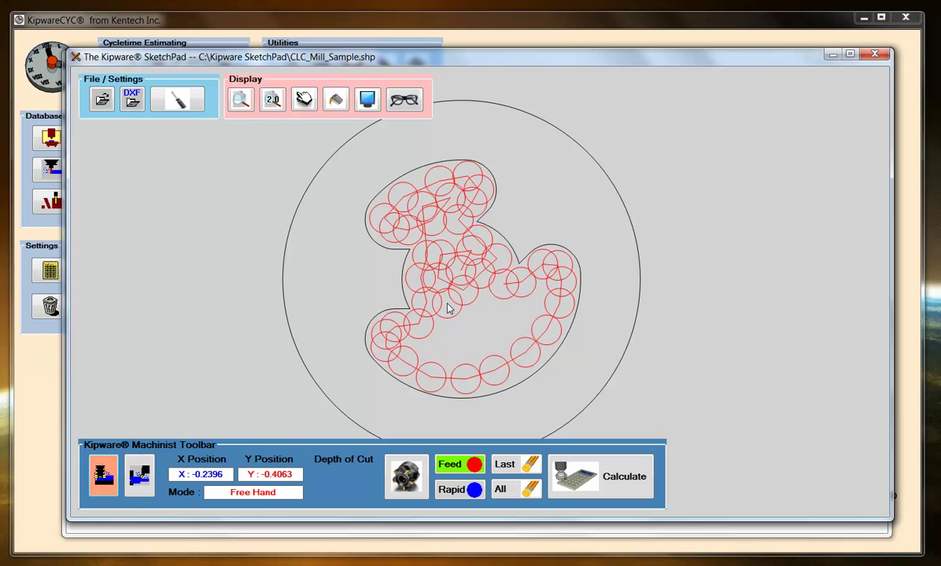
mouse_move(433, 343)
left_mouse_down()
mouse_move(427, 347)
mouse_move(437, 358)
mouse_move(457, 361)
mouse_move(499, 349)
mouse_move(527, 325)
mouse_move(538, 291)
mouse_move(451, 332)
mouse_move(465, 342)
mouse_move(496, 330)
mouse_move(452, 325)
mouse_move(463, 313)
mouse_move(574, 419)
mouse_move(573, 437)
left_mouse_up()
Calculate the pocket's length of cut for a .375 total depth and .050 depth of cut in Z, copy it and close the SketchPad.
left_click(580, 484)
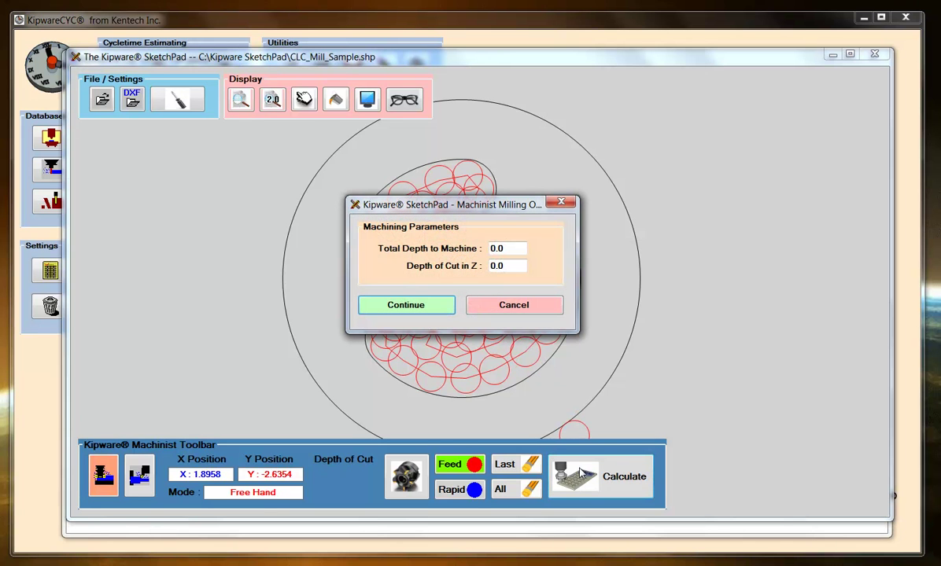
left_click(505, 248)
type(".375")
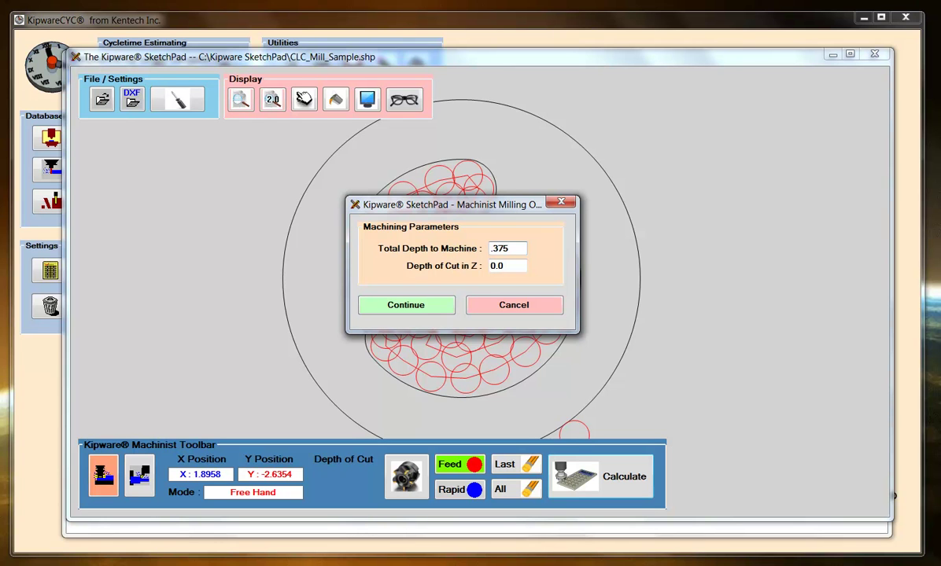
key("Tab")
type(".050")
left_click(364, 306)
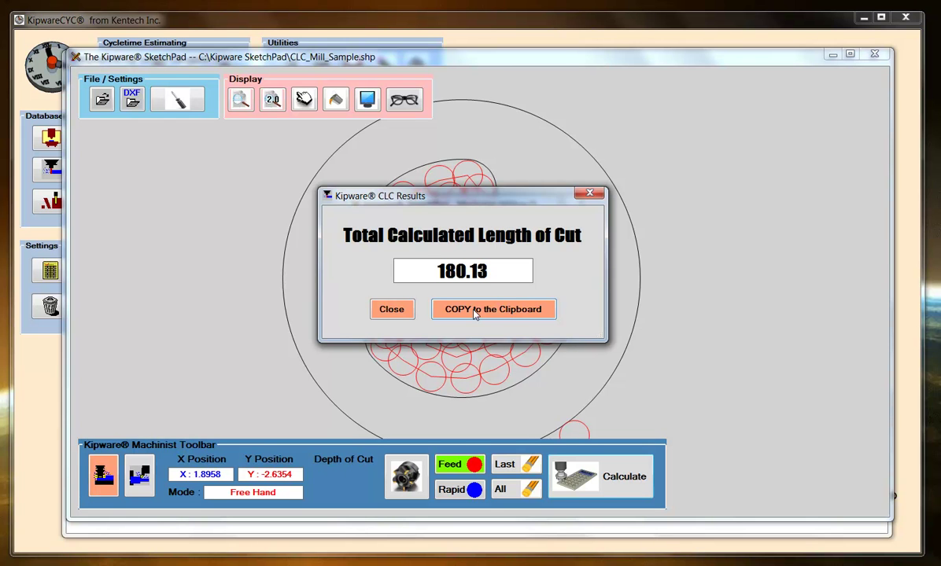
left_click(589, 193)
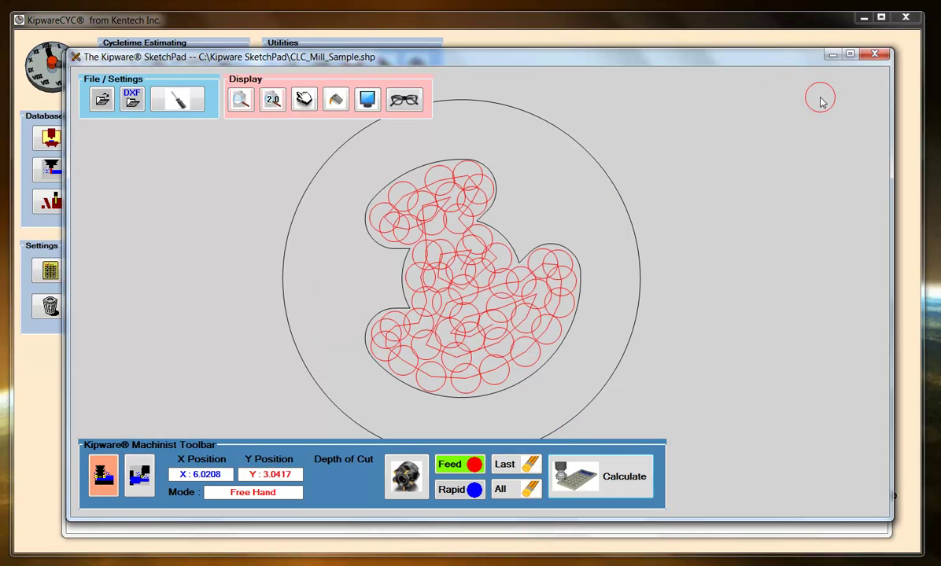
key("alt+F4")
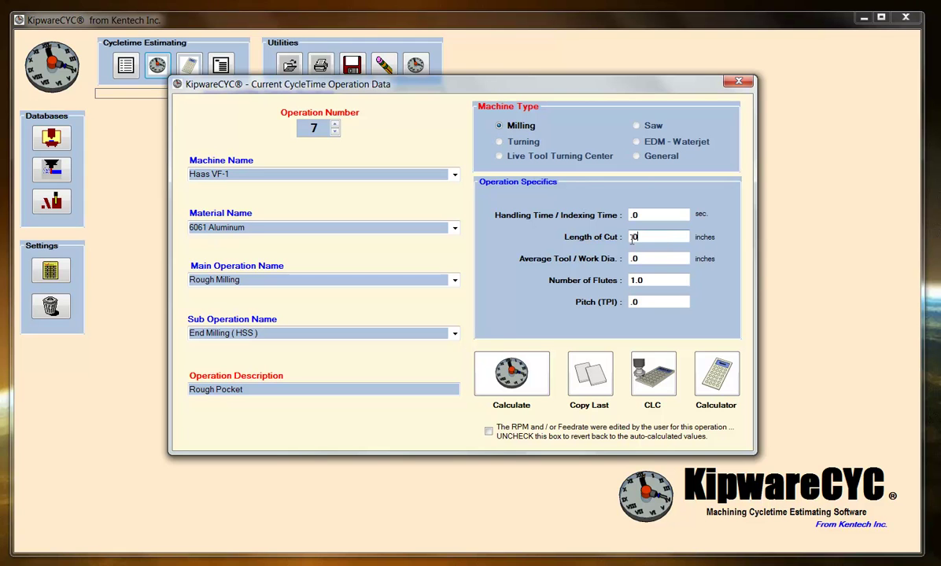
Paste 180.13 as operation 7's length of cut, set the tool diameter to .500 and flutes to 2.0, then calculate its cycle time and close the results.
right_click(653, 235)
left_click(706, 291)
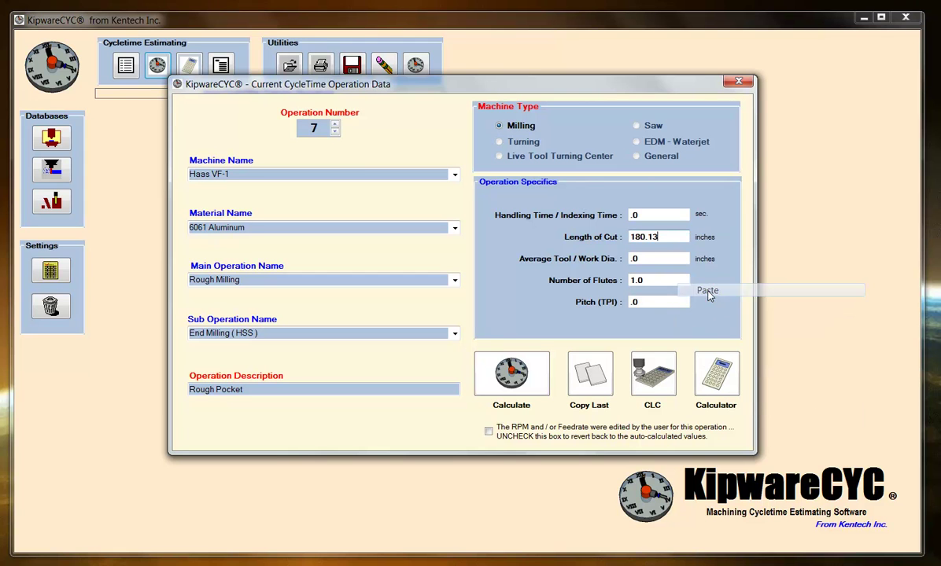
key("Tab")
type(".50")
key("Tab")
type("2.0")
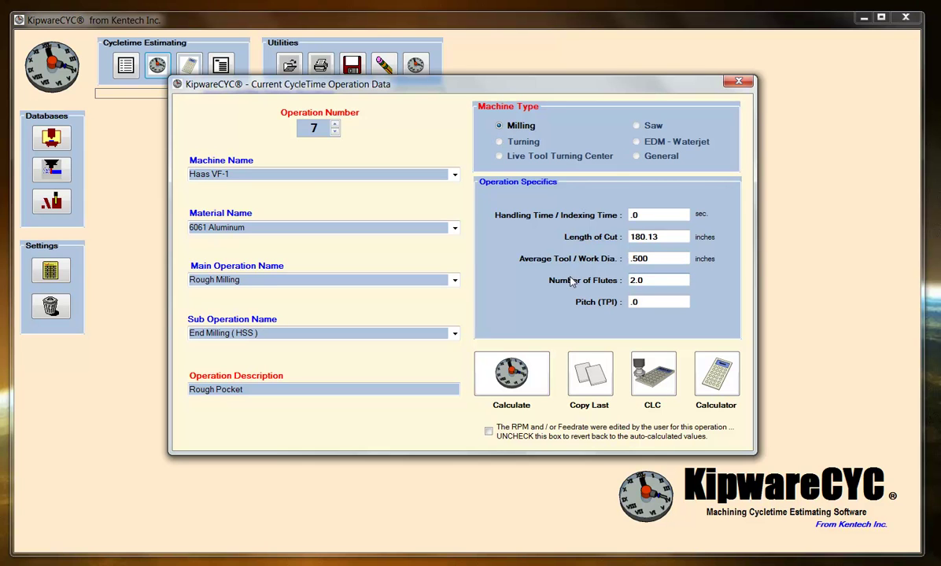
left_click(511, 373)
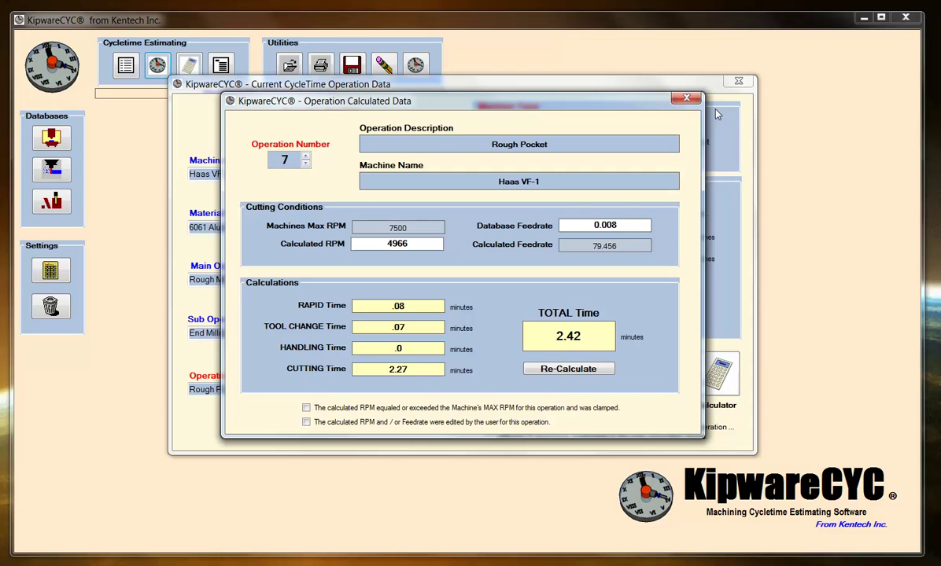
left_click(681, 100)
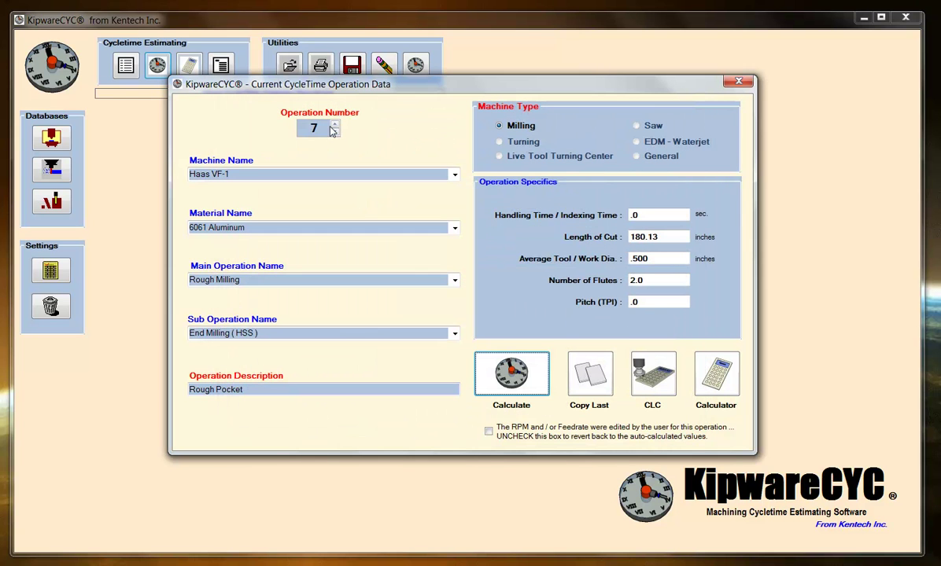
Advance to operation 8 and copy the last operation's Haas VF-1 machine, milling type and 6061 Aluminum material into it.
left_click(334, 126)
left_click(429, 297)
left_click(590, 385)
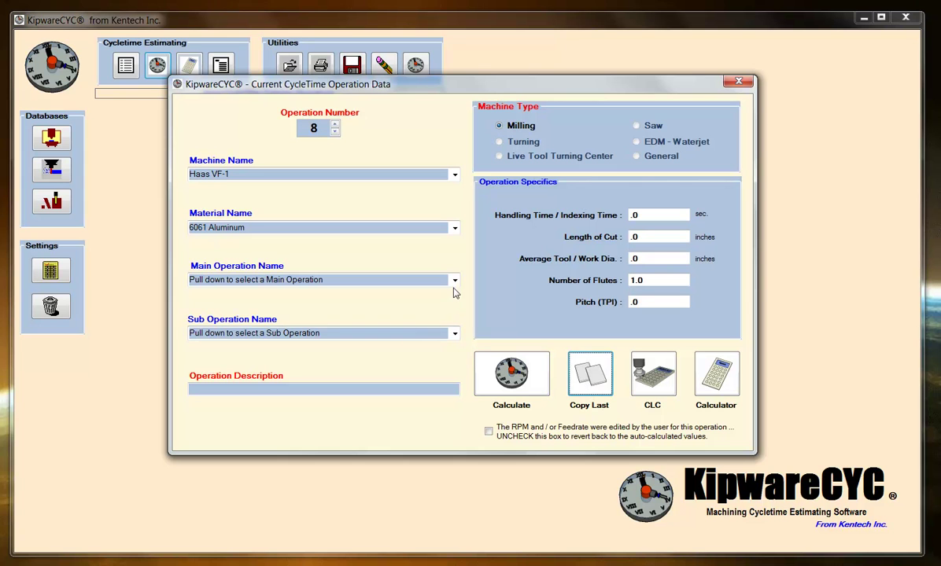
Set operation 8 to Finish Milling with End Milling (Carbide) and describe it as "Finish Mill Pocket".
left_click(454, 280)
left_click(311, 304)
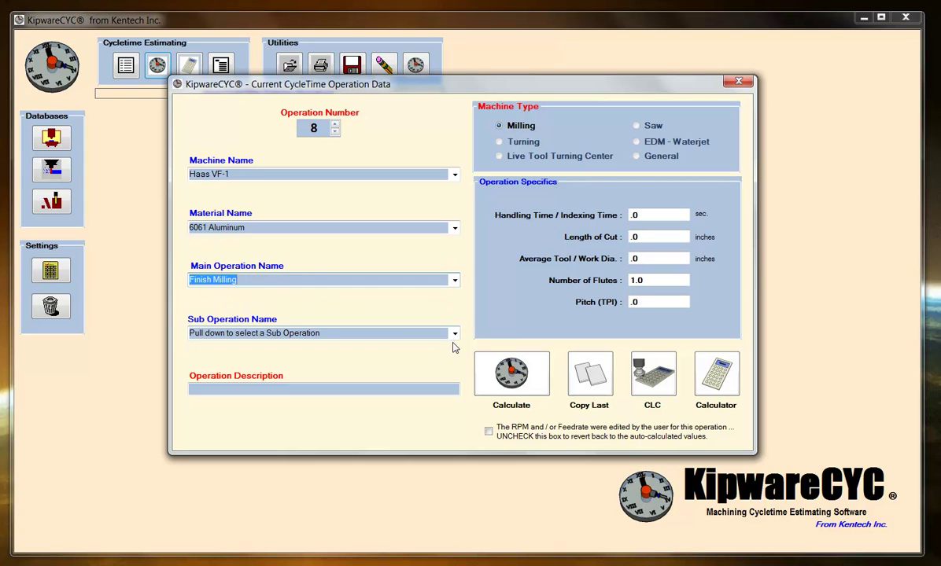
left_click(455, 335)
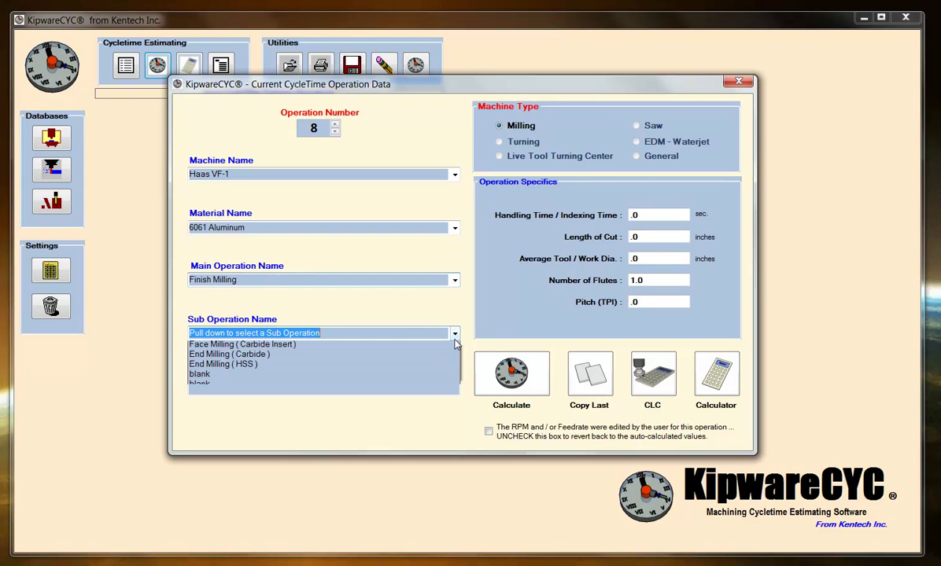
left_click(217, 358)
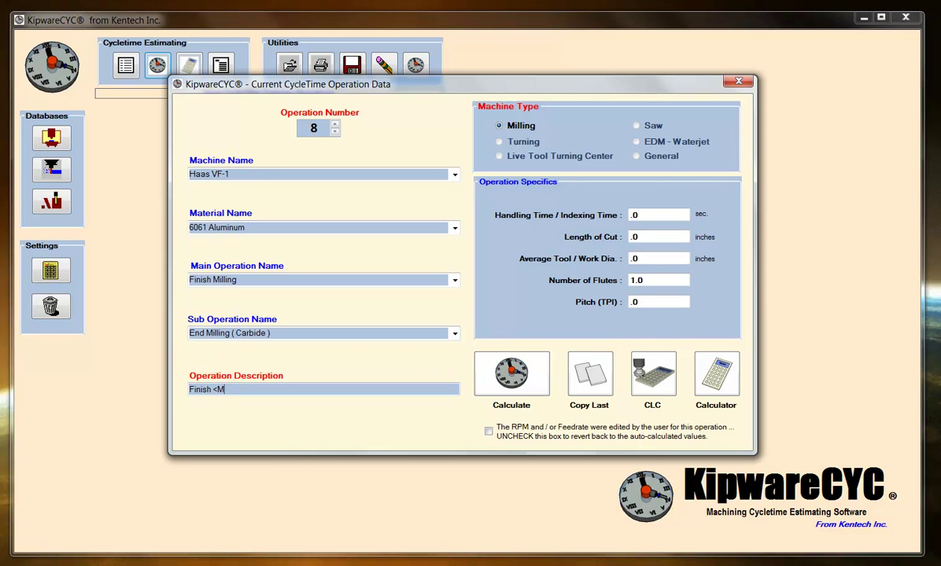
key("BackSpace")
key("BackSpace")
key("BackSpace")
Recalculate the pocket path's length of cut in the SketchPad with a .375 depth of cut in Z, copy it and close the SketchPad.
left_click(646, 237)
left_click(126, 556)
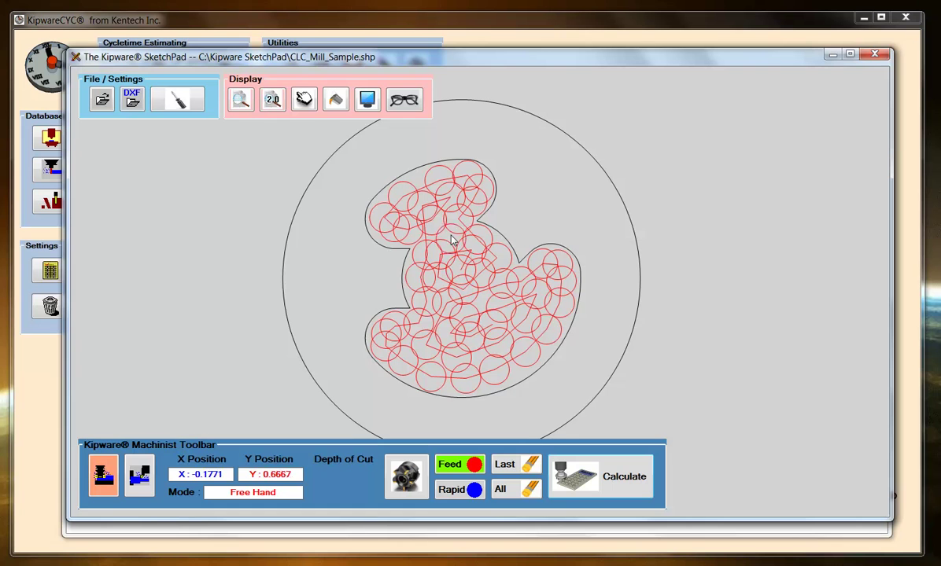
left_click(553, 440)
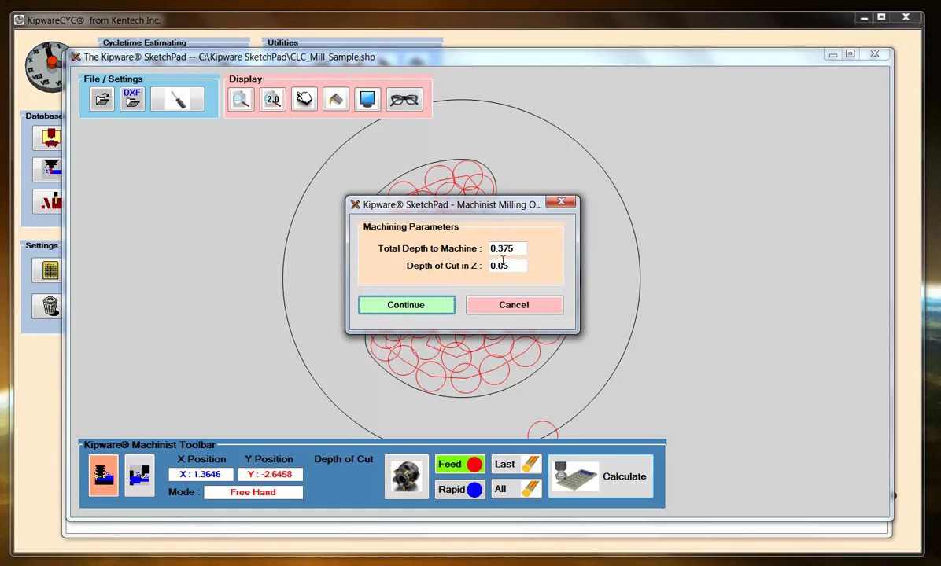
key("Tab")
type(".375")
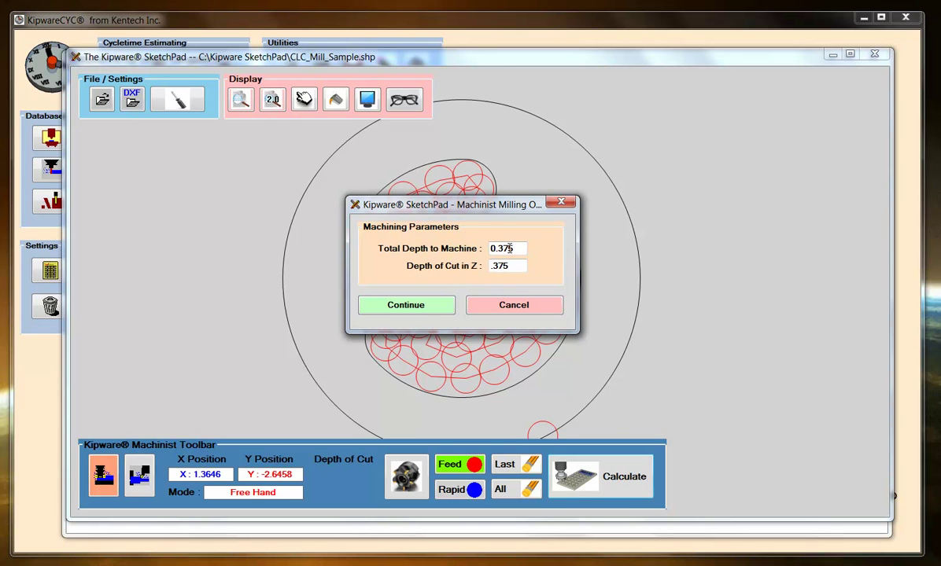
left_click(421, 312)
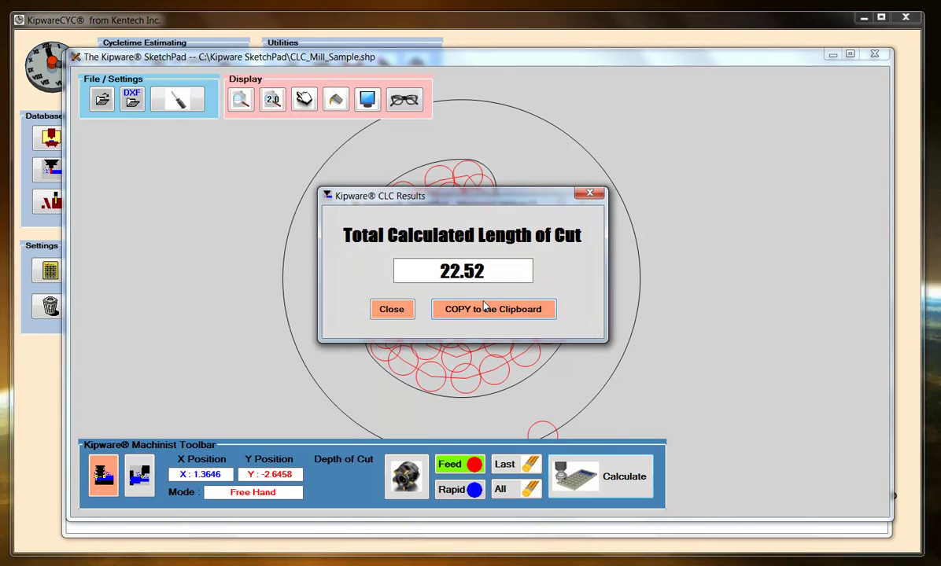
left_click(589, 193)
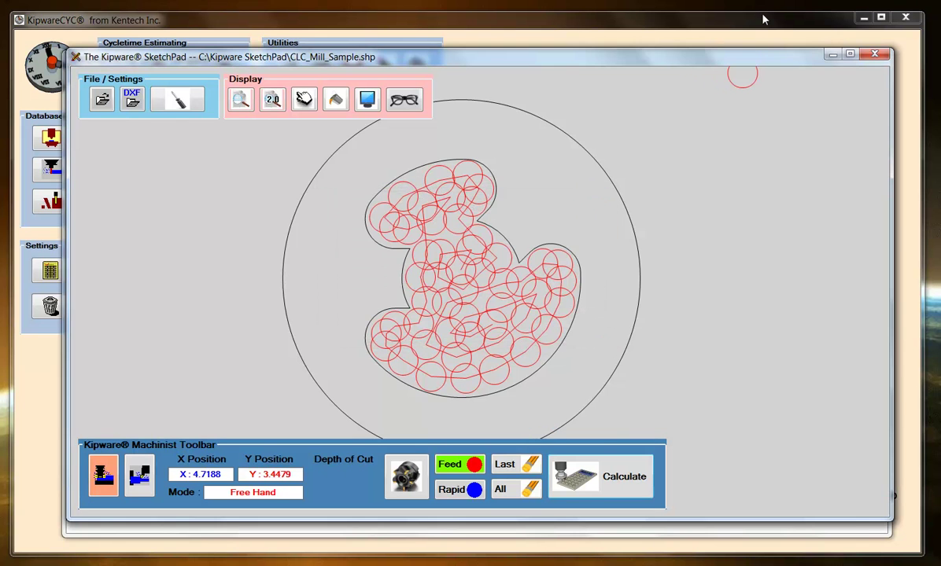
left_click(875, 53)
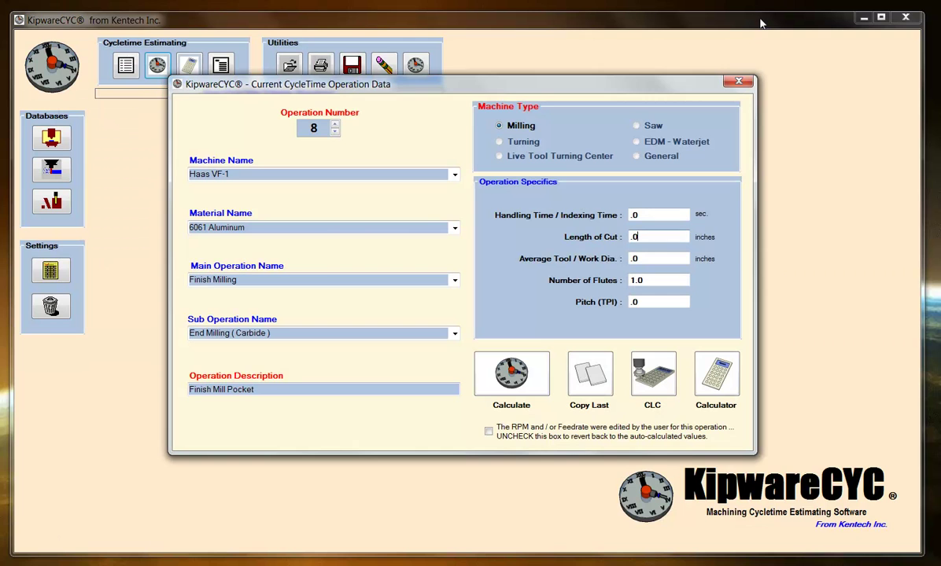
Paste 22.52 as operation 8's length of cut and set the tool diameter to .500 and the number of flutes to 4.0.
left_click_drag(629, 236, 653, 248)
right_click(654, 238)
left_click(682, 293)
key("Tab")
key("Tab")
type("4.")
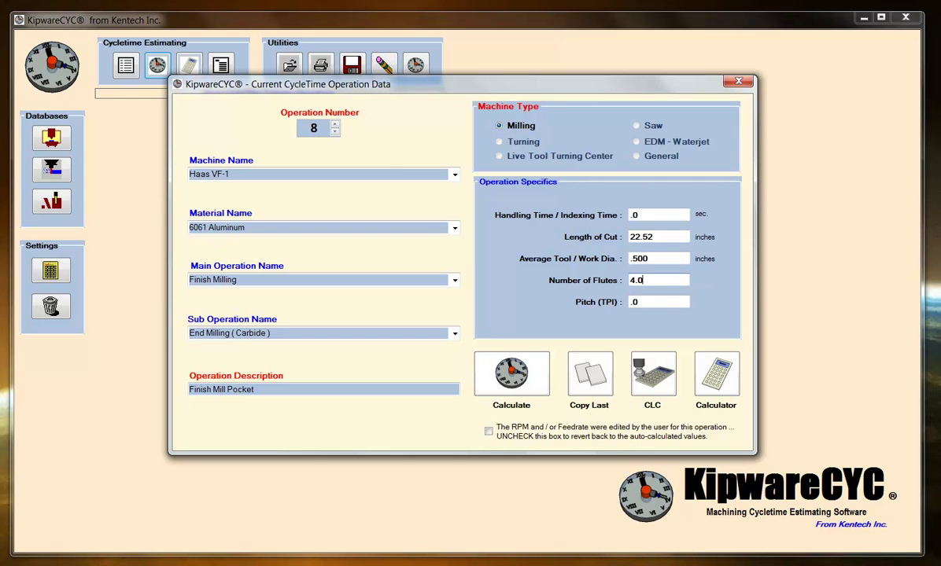
Calculate operation 8's cycle time, close the results and operation data, and open the list of all operations.
left_click(512, 374)
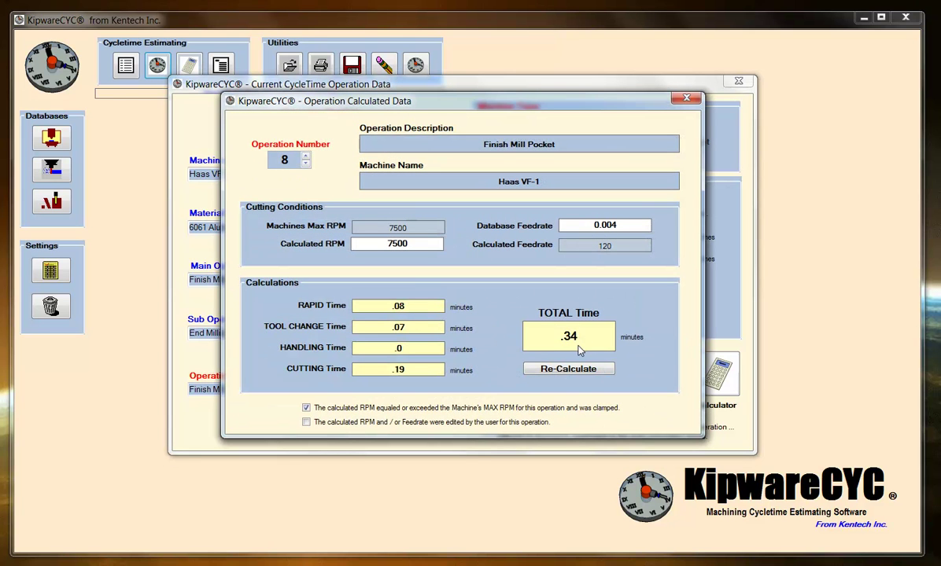
left_click(684, 98)
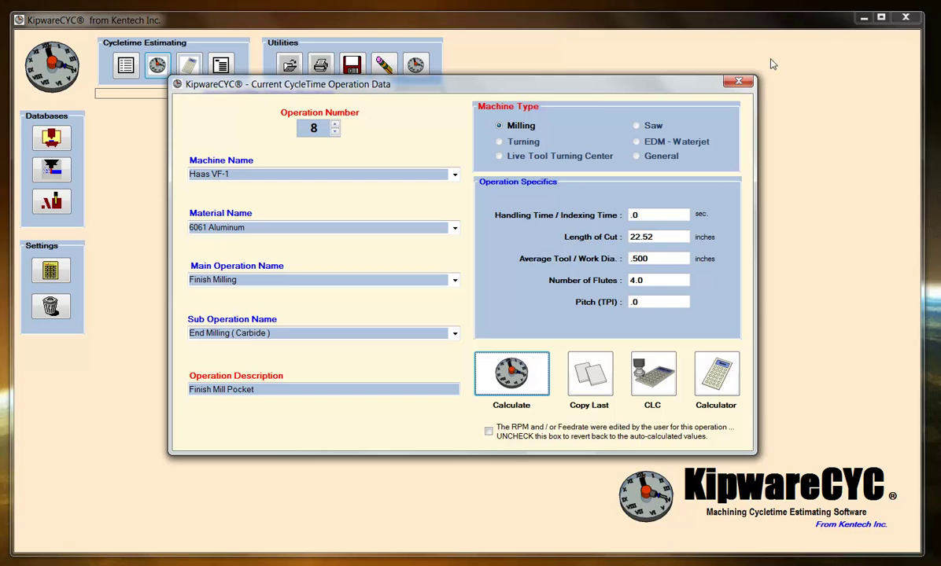
key("Escape")
left_click(226, 73)
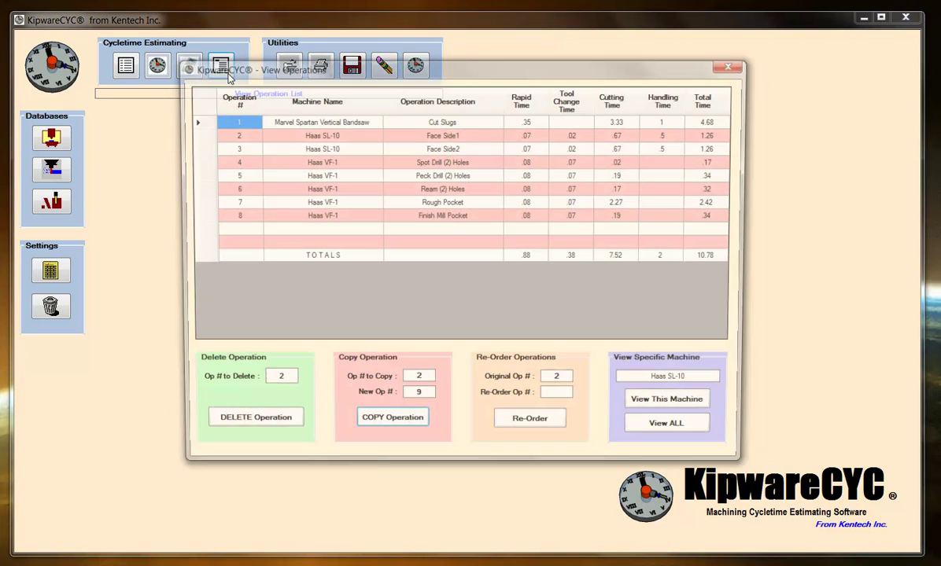